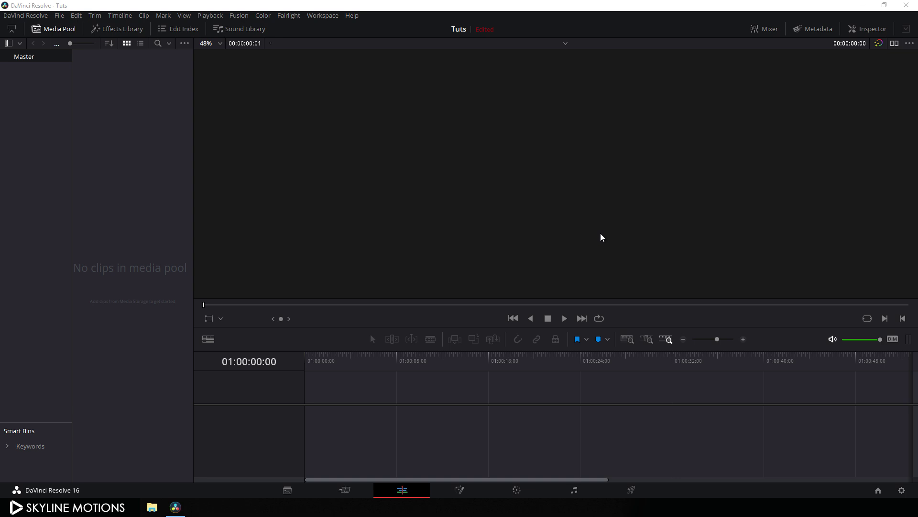
- Set both the timeline frame rate and the playback frame rate of the project to 60 and save the settings
left_click(902, 491)
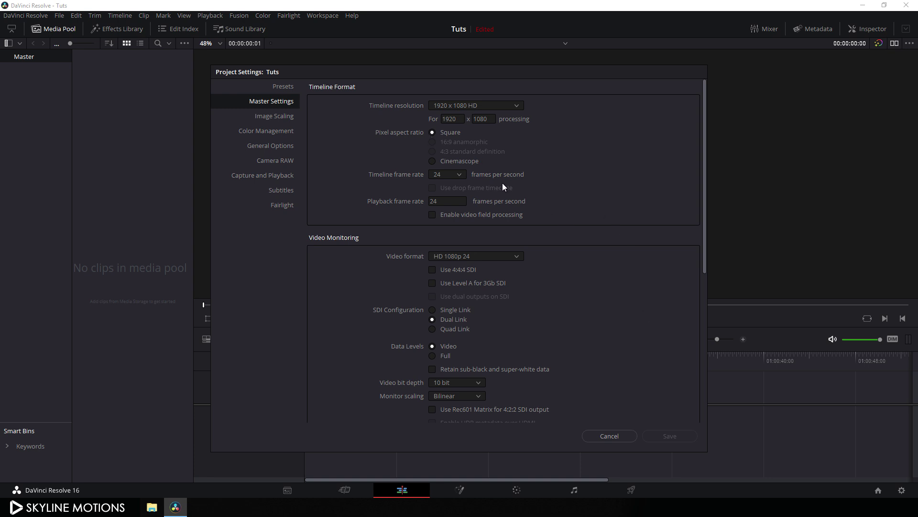
left_click(461, 175)
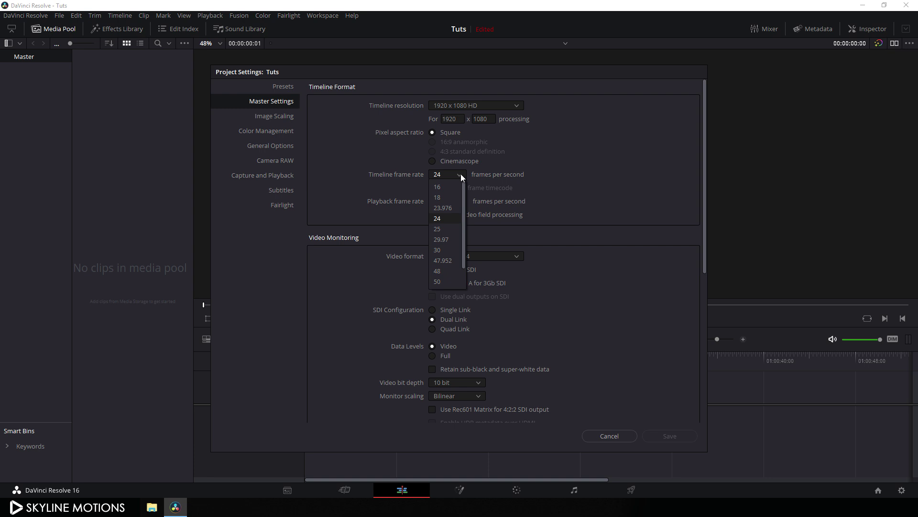
left_click(449, 281)
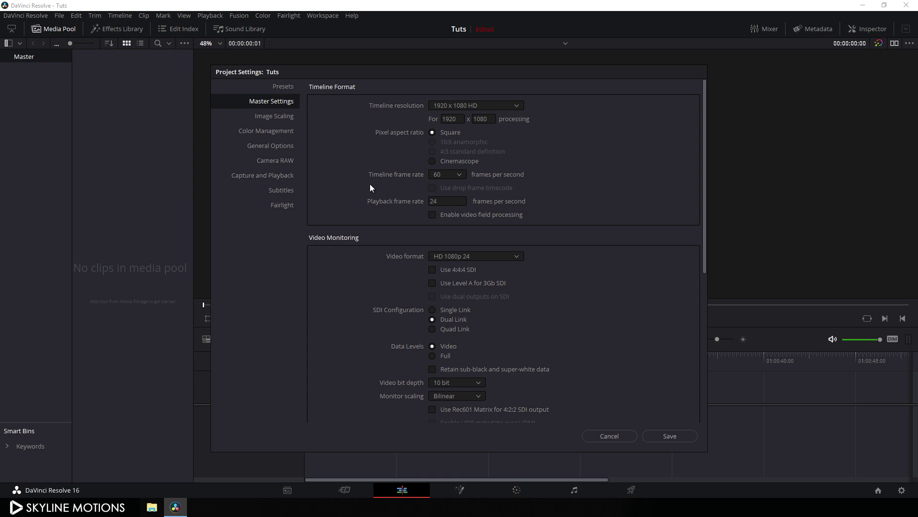
double_click(449, 202)
type("60")
left_click(676, 435)
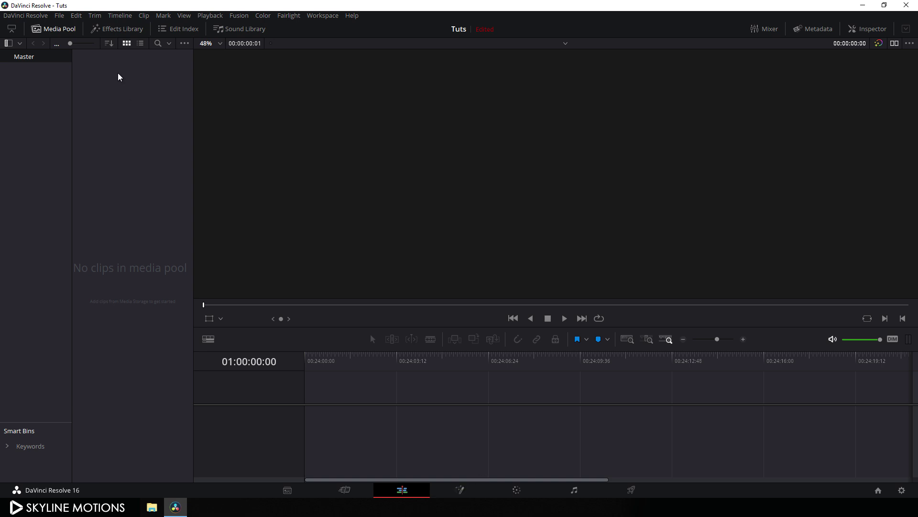
- Create a new Fusion composition clip named "Fusion Com" and place it at the start of the timeline
right_click(117, 122)
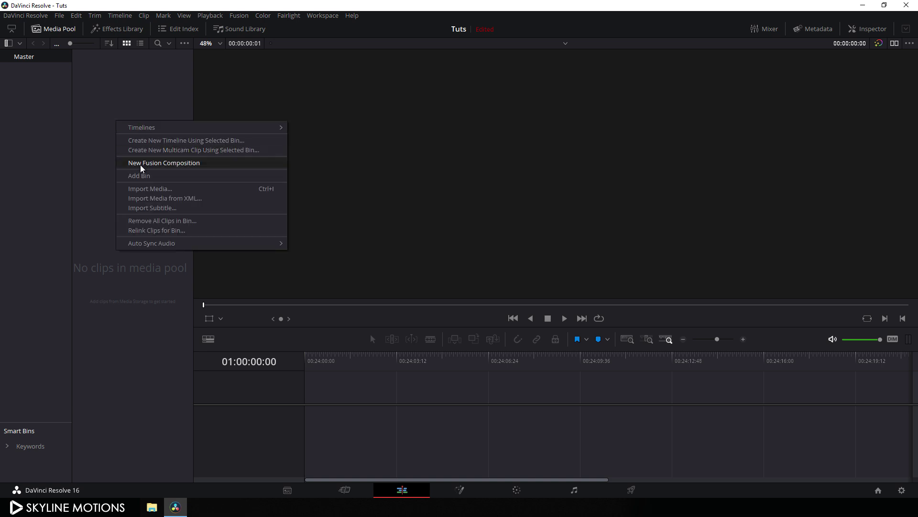
left_click(142, 163)
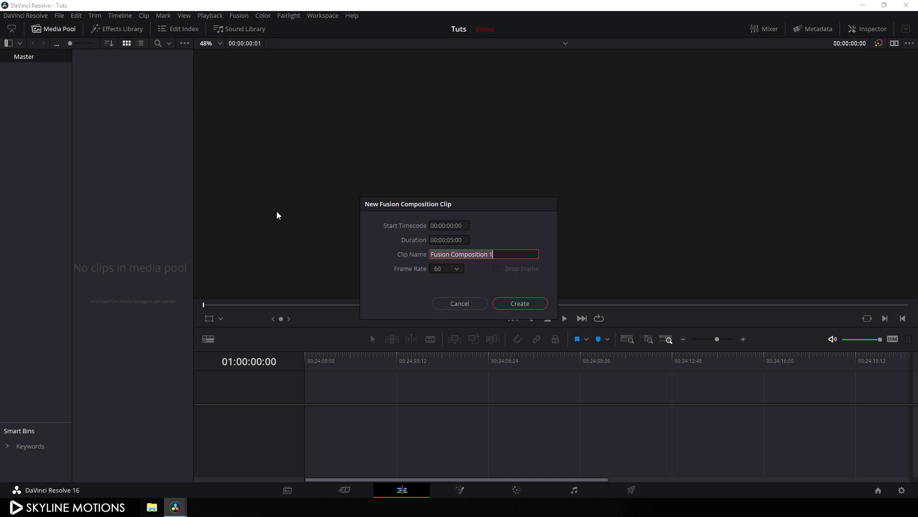
left_click_drag(492, 253, 468, 259)
key("BackSpace")
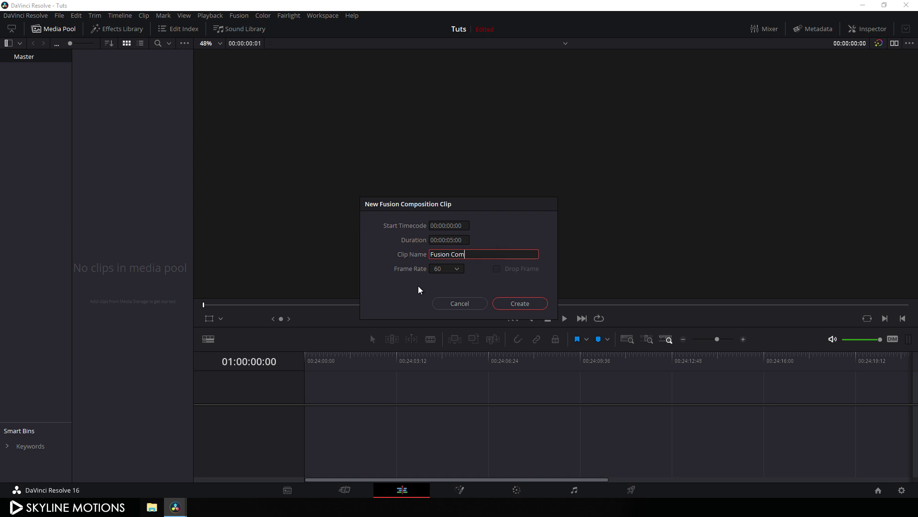
left_click(515, 306)
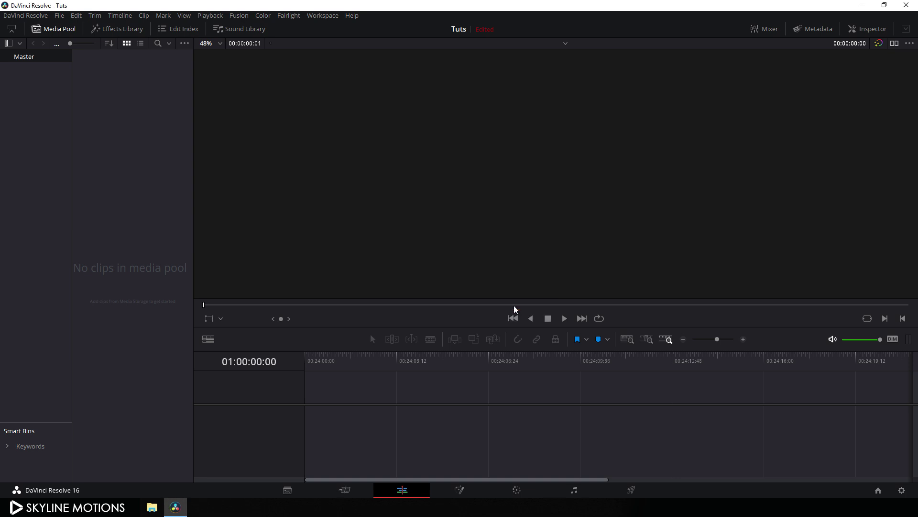
left_click_drag(110, 78, 293, 402)
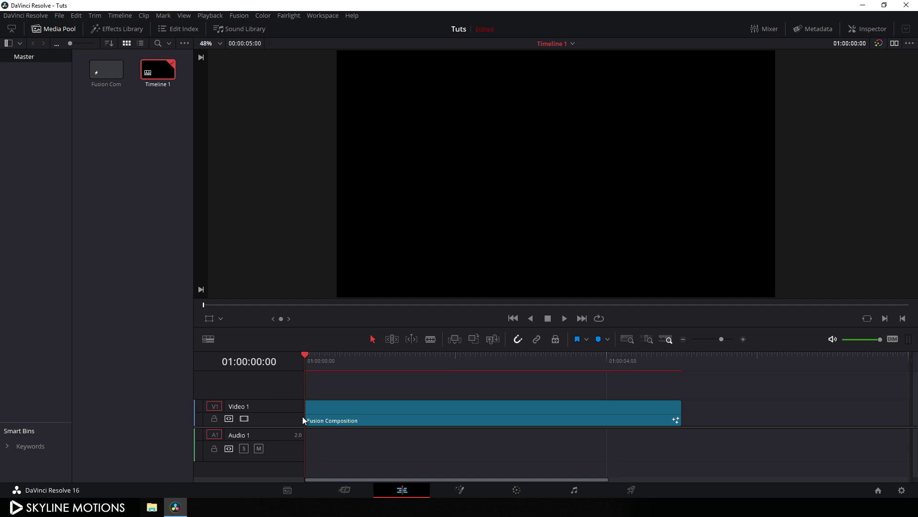
- Open the composition on the Fusion page and move the MediaOut1 node to the far right of the node graph
left_click(460, 489)
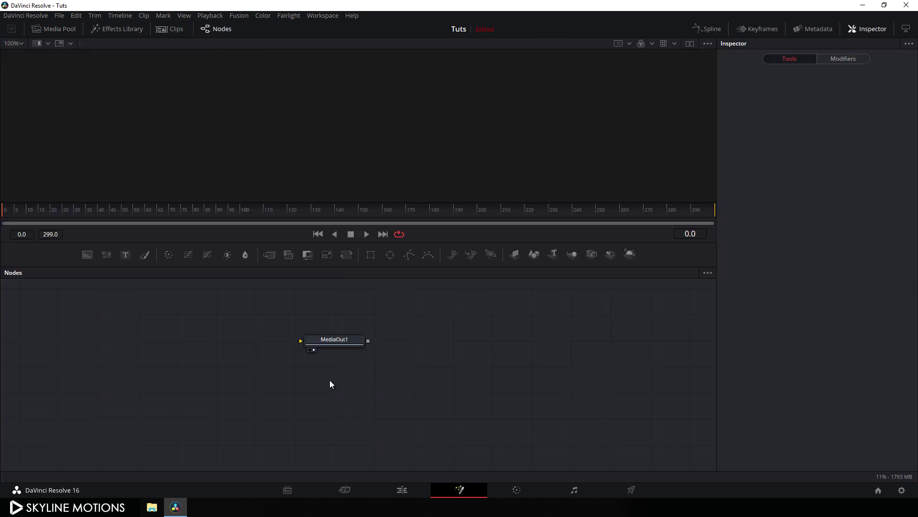
left_click_drag(334, 340, 645, 404)
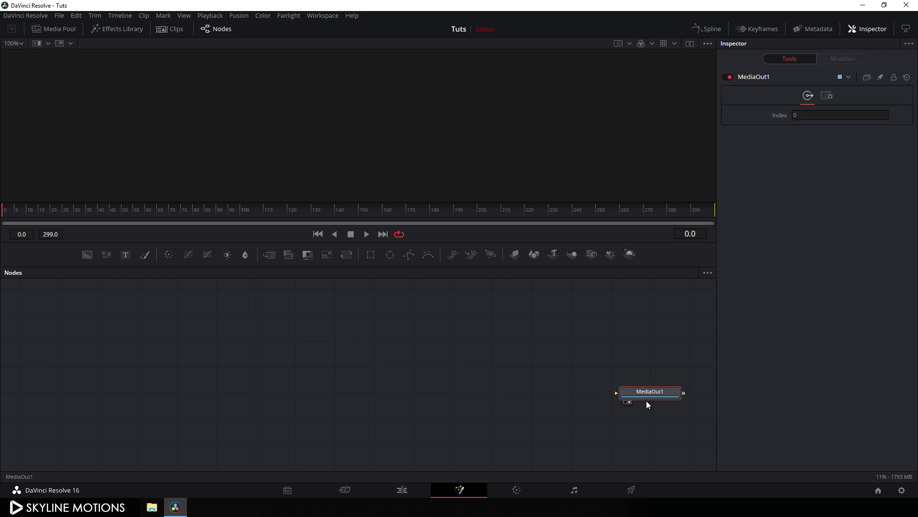
left_click(443, 367)
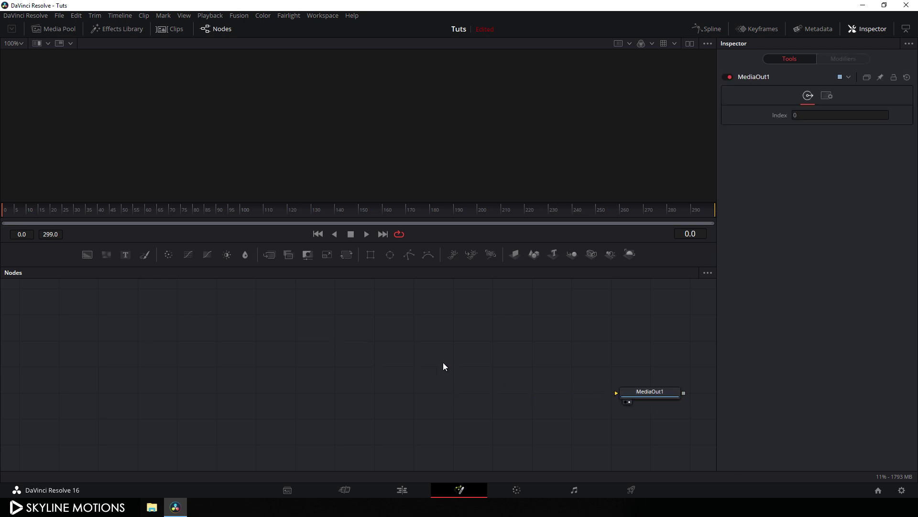
- Add a Text node to the left of MediaOut1, leaving it unconnected
left_click(125, 255)
left_click_drag(463, 369, 425, 349)
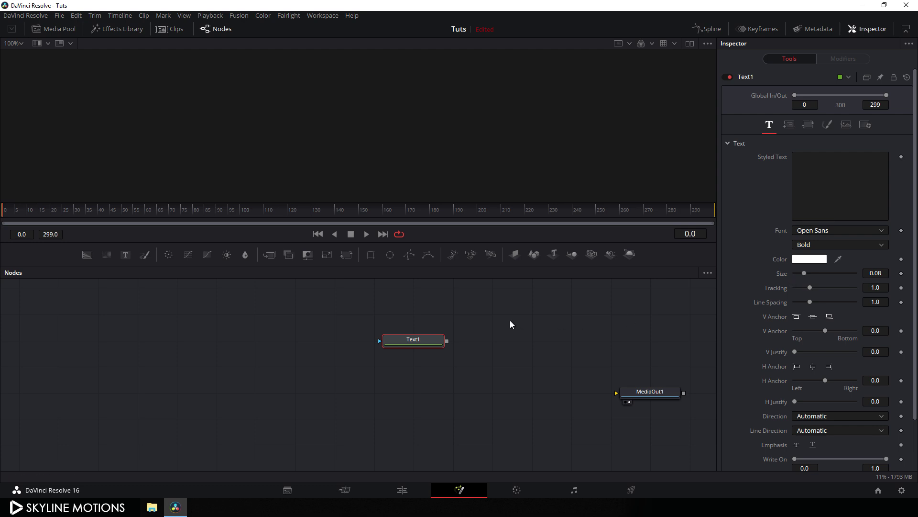
left_click(483, 322)
left_click_drag(484, 321, 465, 338)
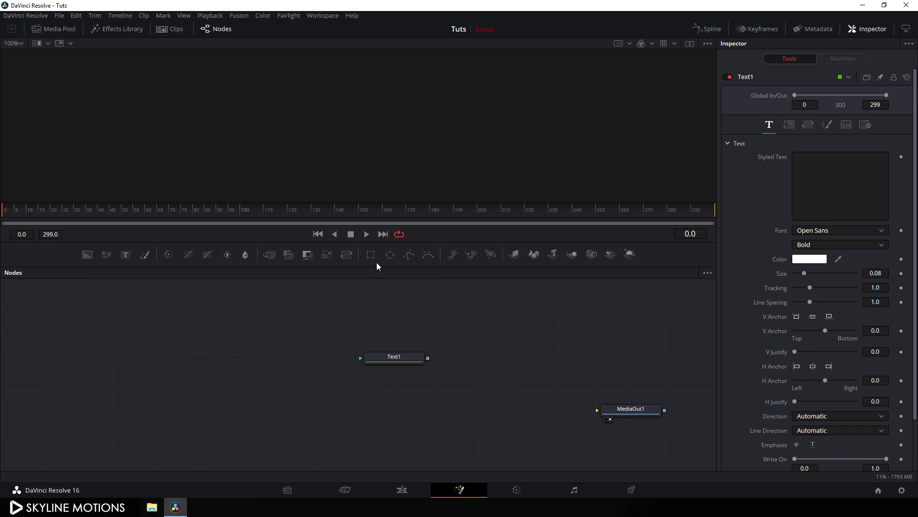
- Add a Rectangle mask node near Text1, show it in the viewer and rename it "Control"
left_click_drag(370, 254, 467, 64)
key("F2")
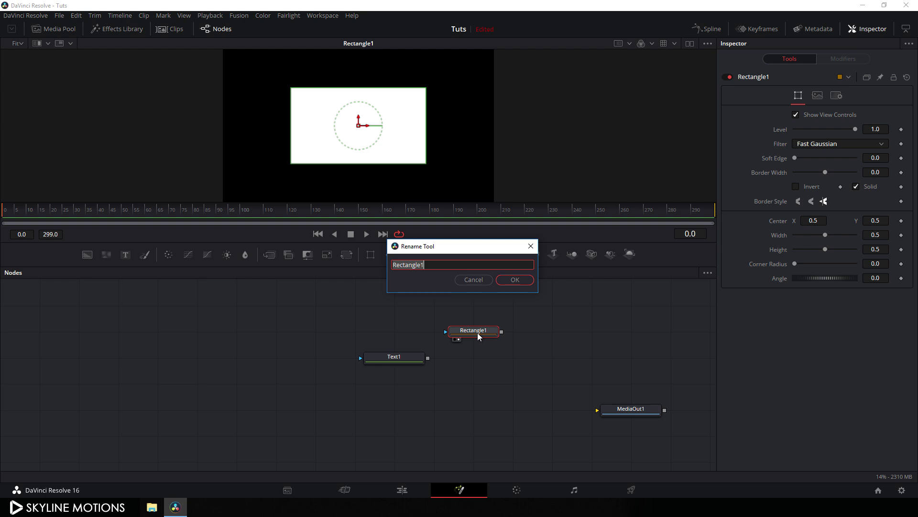
type("Control")
left_click(520, 282)
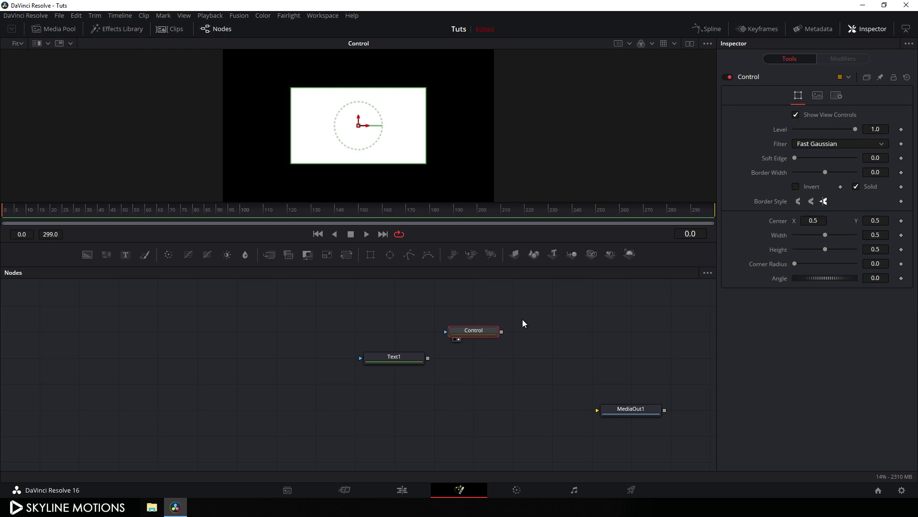
- Start a custom control on the Control node, named "Time Slider", with a range from 0 to 100
right_click(480, 331)
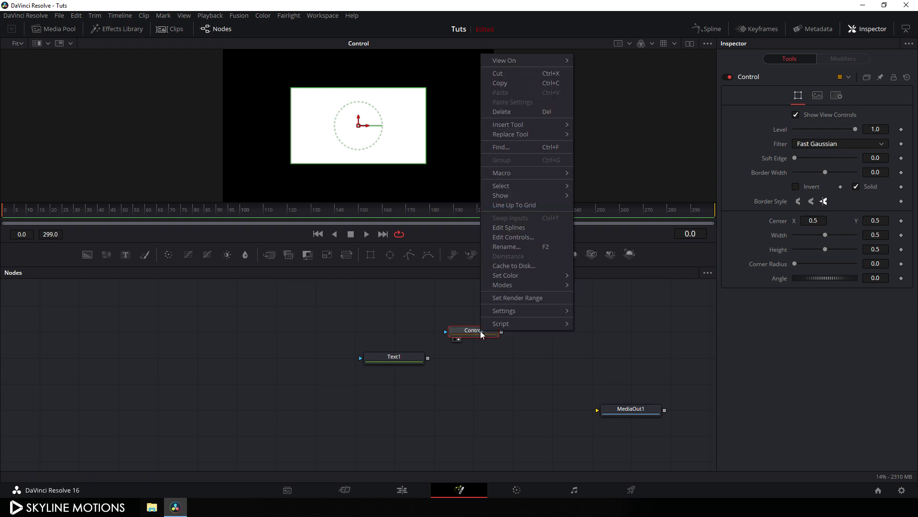
left_click(515, 237)
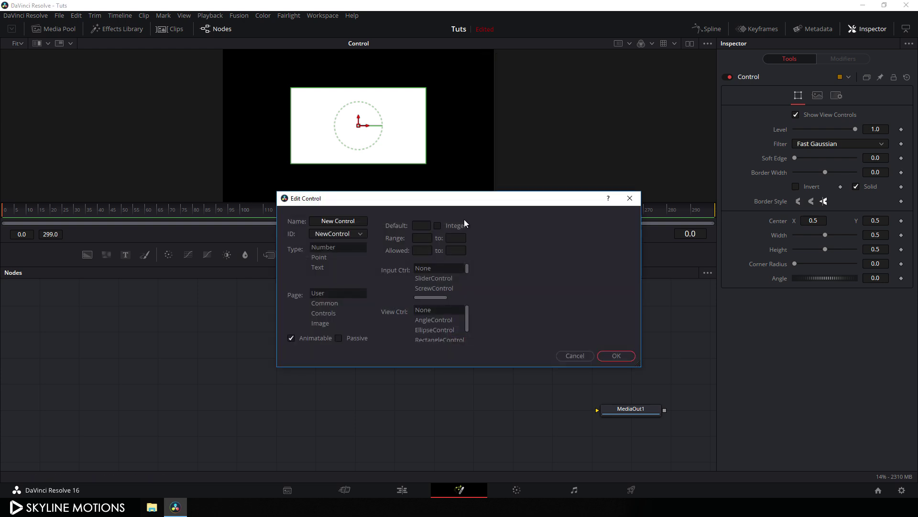
left_click_drag(450, 201, 489, 189)
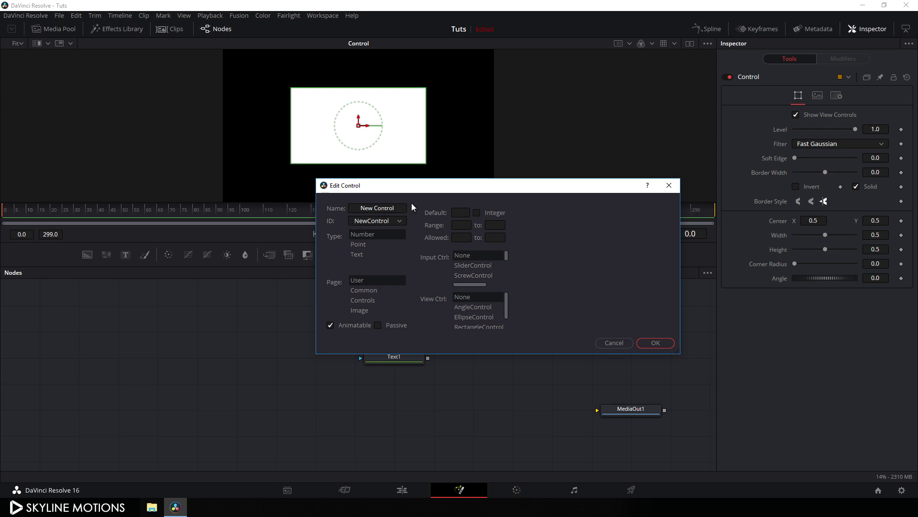
left_click_drag(400, 207, 356, 209)
type("Time Slider")
left_click(464, 226)
type("0")
left_click(502, 225)
type("100")
- Give the Time Slider control a default of 0, integer values, SliderControl input and AngleControl view, and create it
left_click(465, 211)
left_click(477, 213)
left_click(471, 266)
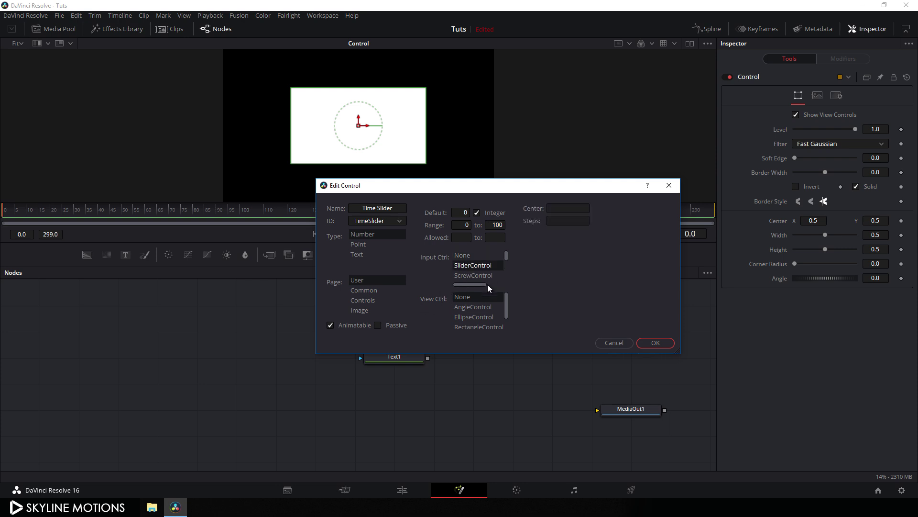
left_click(466, 308)
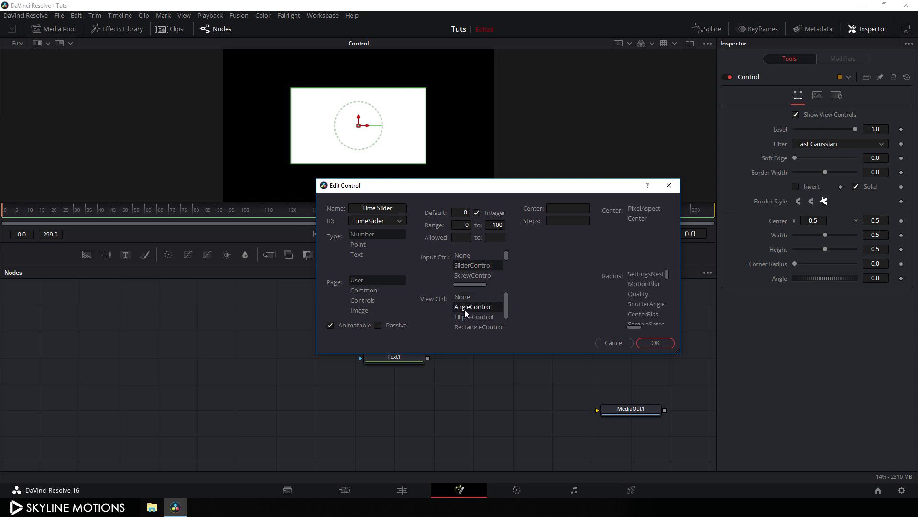
left_click(588, 209)
left_click(656, 343)
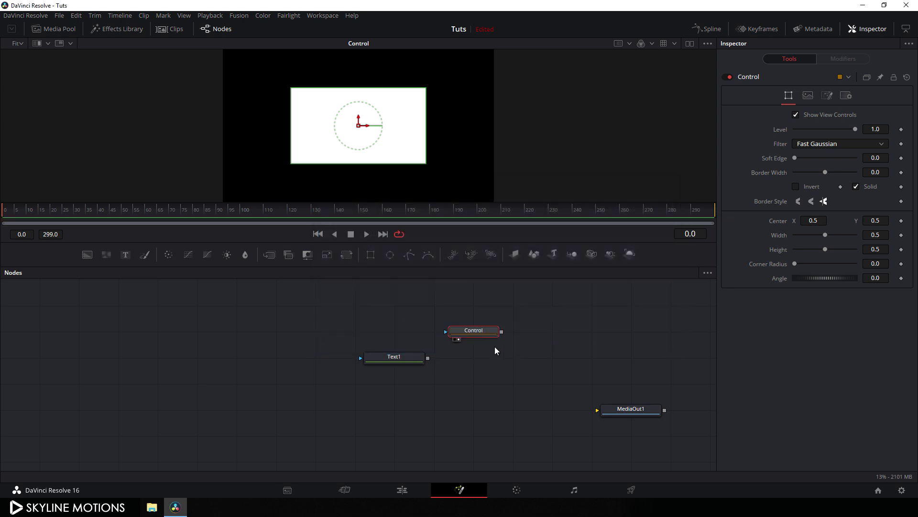
- Try out Control's Time Slider, pin Text1's properties and reselect Control so both nodes' settings are shown together
left_click(828, 95)
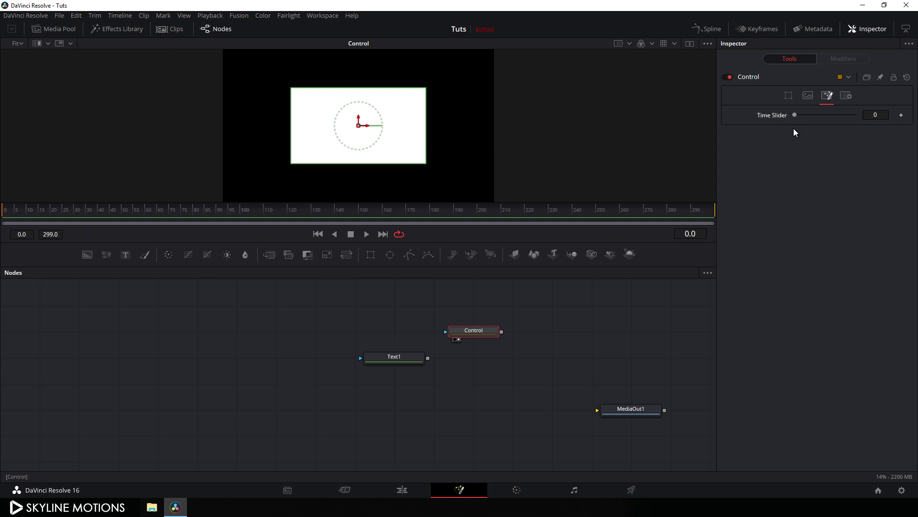
left_click_drag(794, 114, 830, 116)
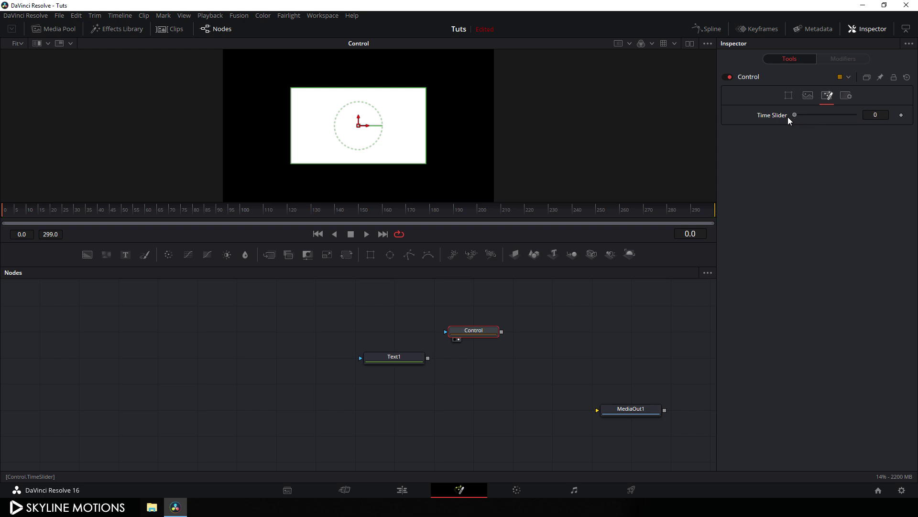
left_click(393, 360)
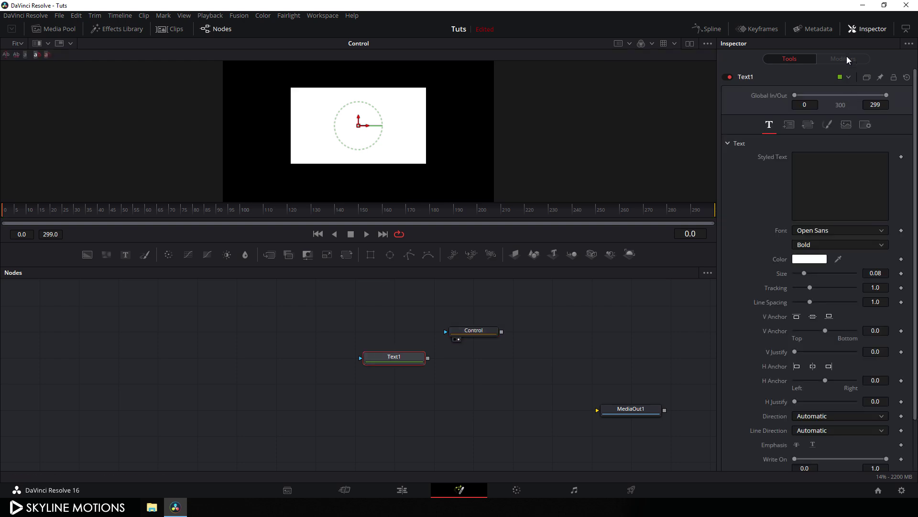
left_click(881, 78)
left_click(475, 334)
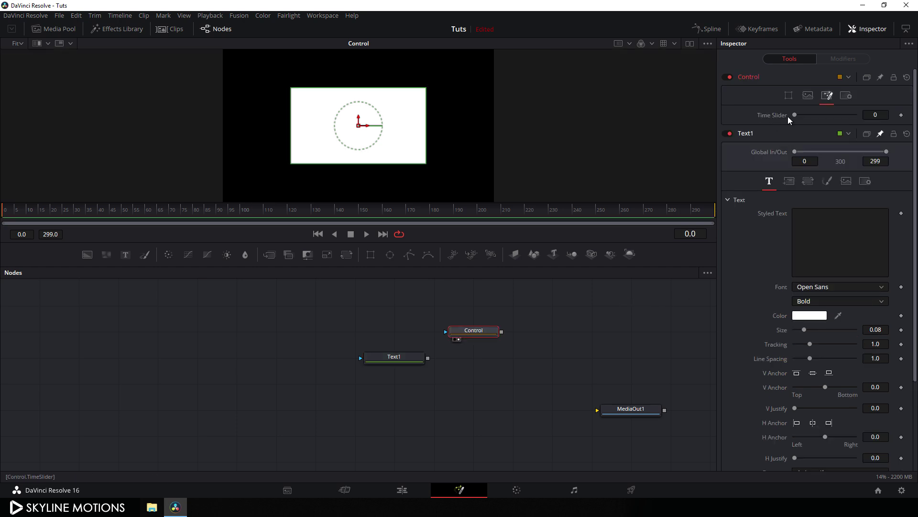
- Link Text1's Styled Text to Control.TimeSlider with an expression and show Text1 in the viewer
right_click(811, 227)
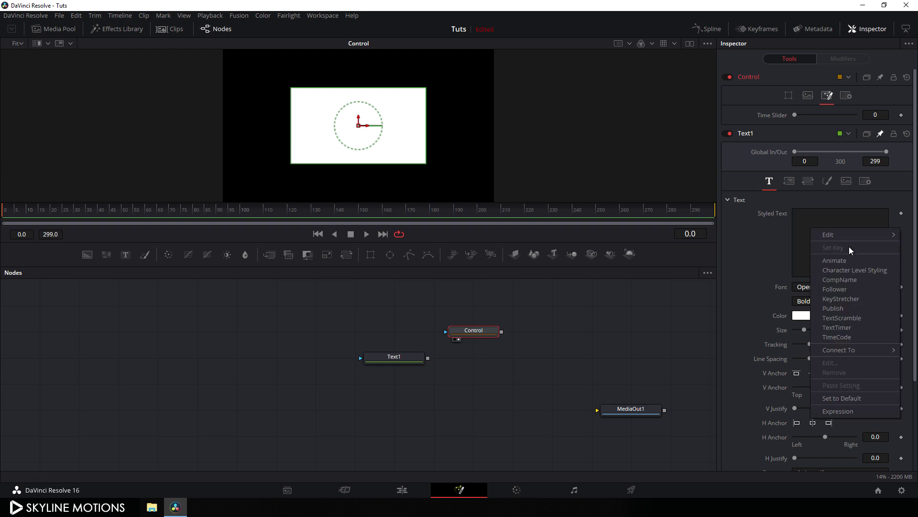
left_click(837, 412)
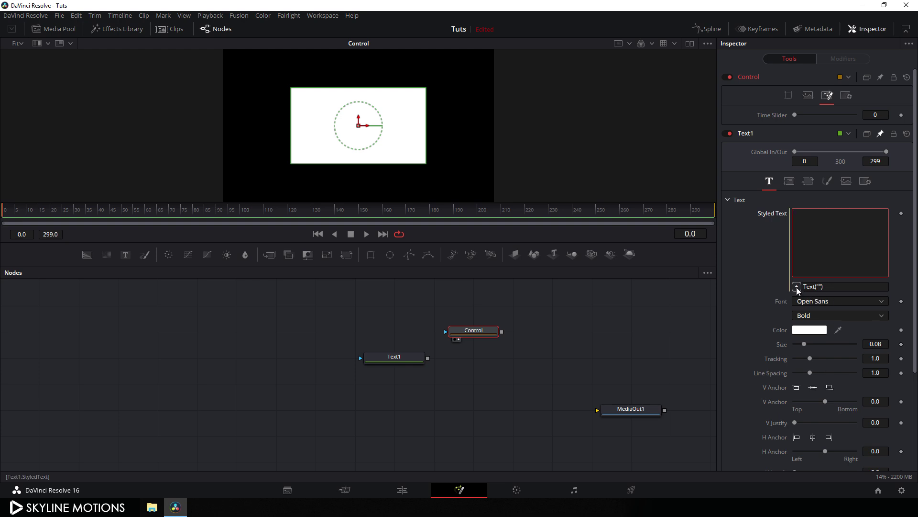
left_click_drag(796, 287, 773, 116)
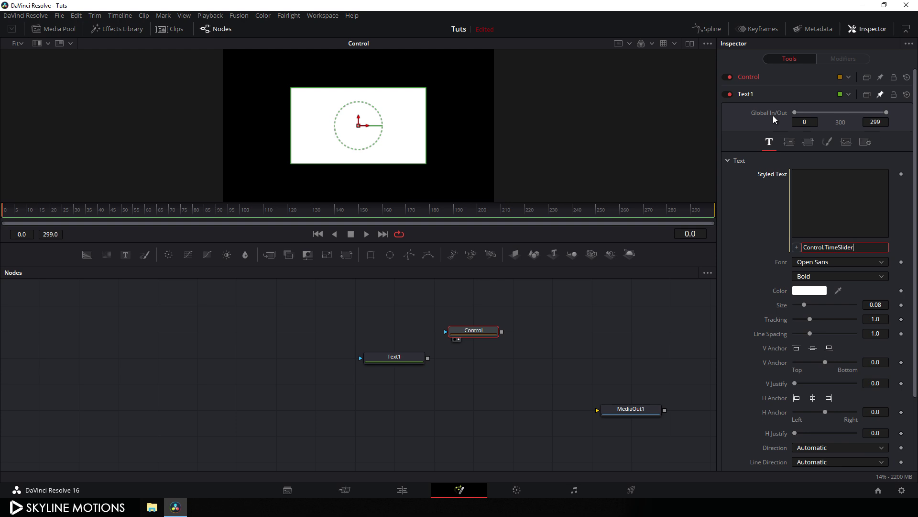
left_click_drag(396, 361, 411, 151)
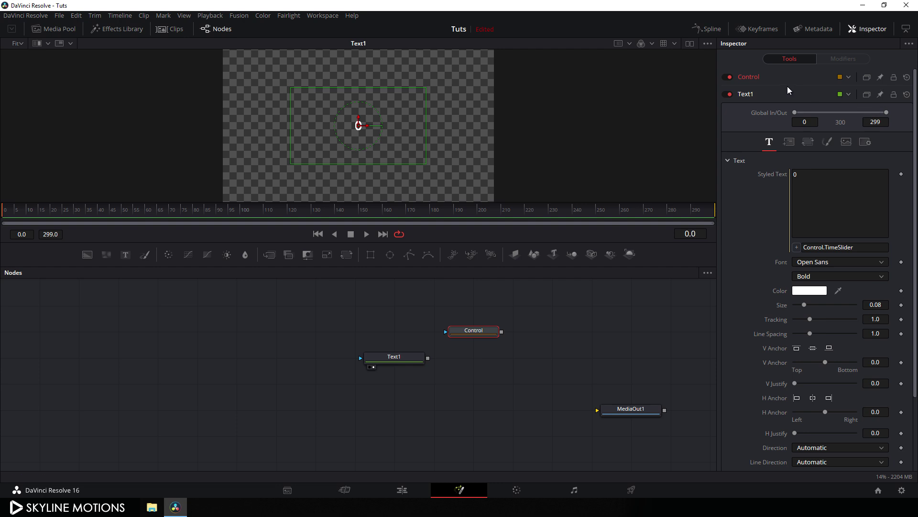
- Test the linked text by moving Control's Time Slider back and forth and scrubbing through the composition
left_click(753, 77)
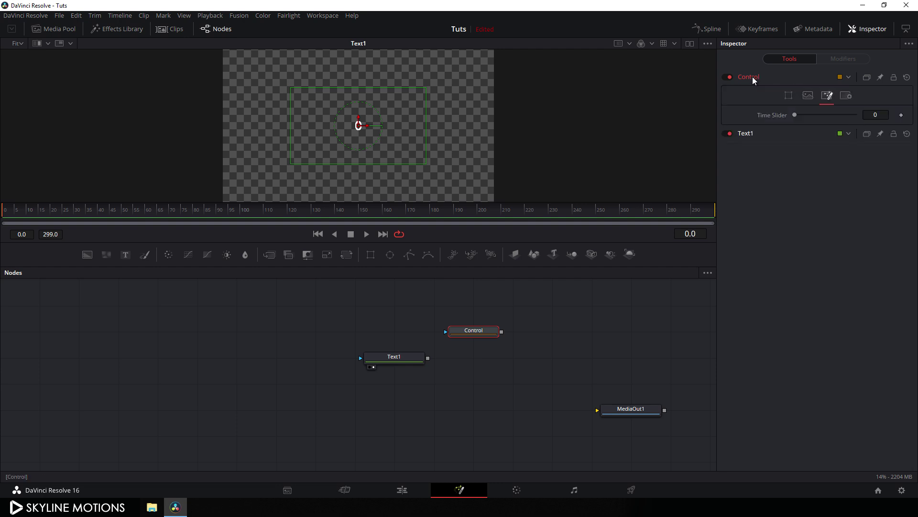
mouse_move(795, 116)
left_mouse_down()
mouse_move(842, 116)
mouse_move(791, 117)
left_mouse_up()
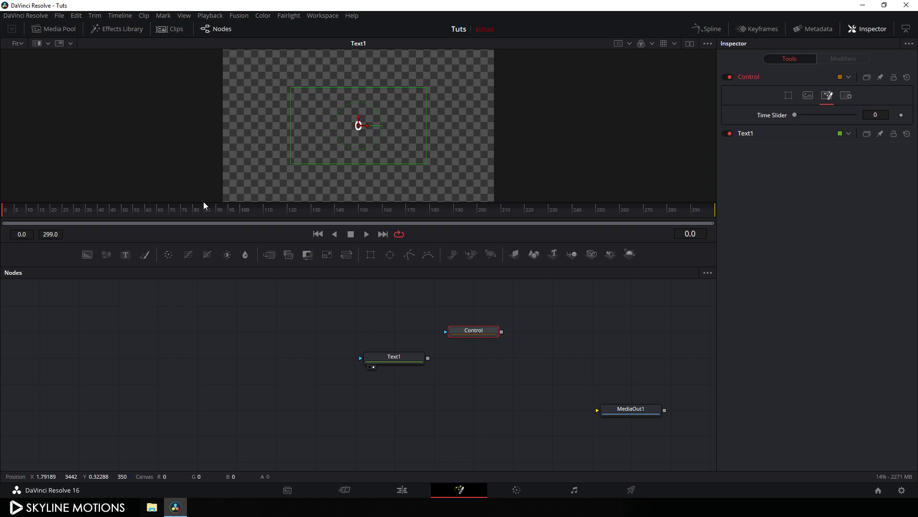
left_click_drag(127, 209, 26, 210)
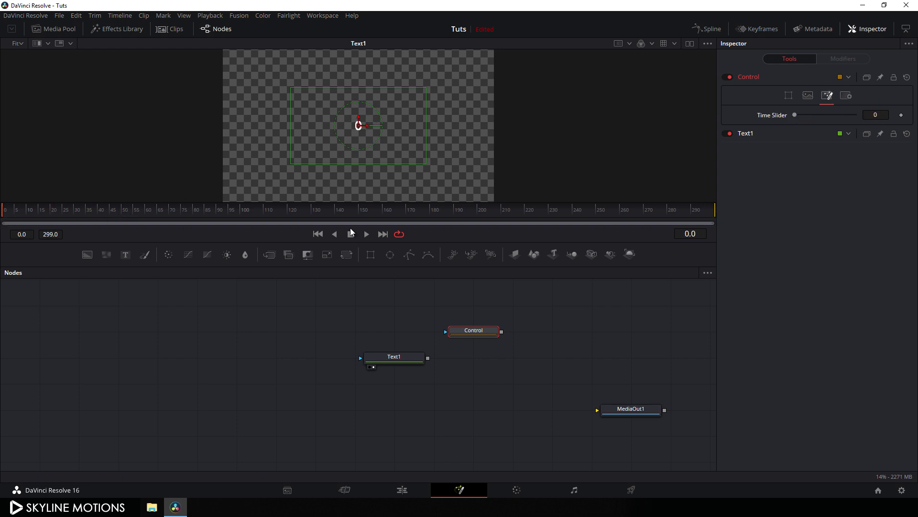
- Animate Control's Time Slider with a keyframe of 0 at frame 0 and its maximum value at frame 299
right_click(774, 116)
left_click(796, 122)
left_click_drag(591, 214, 722, 223)
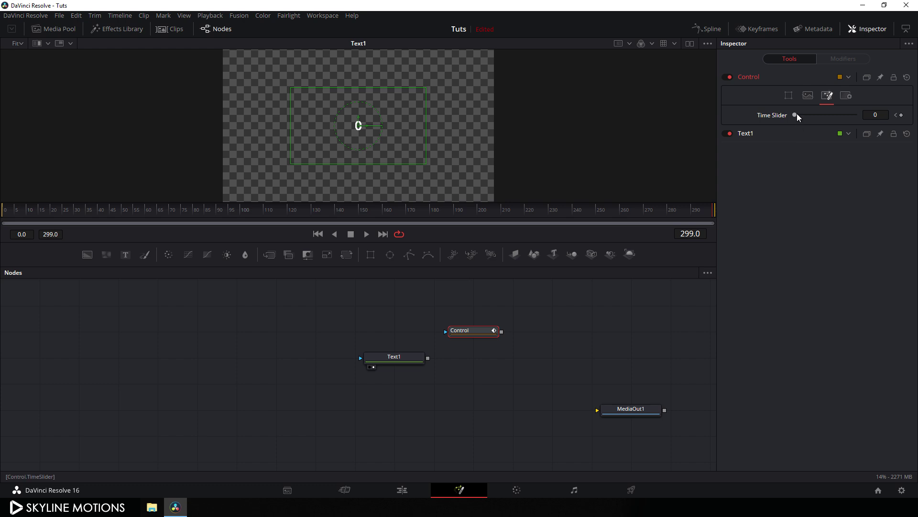
left_click_drag(795, 117, 861, 117)
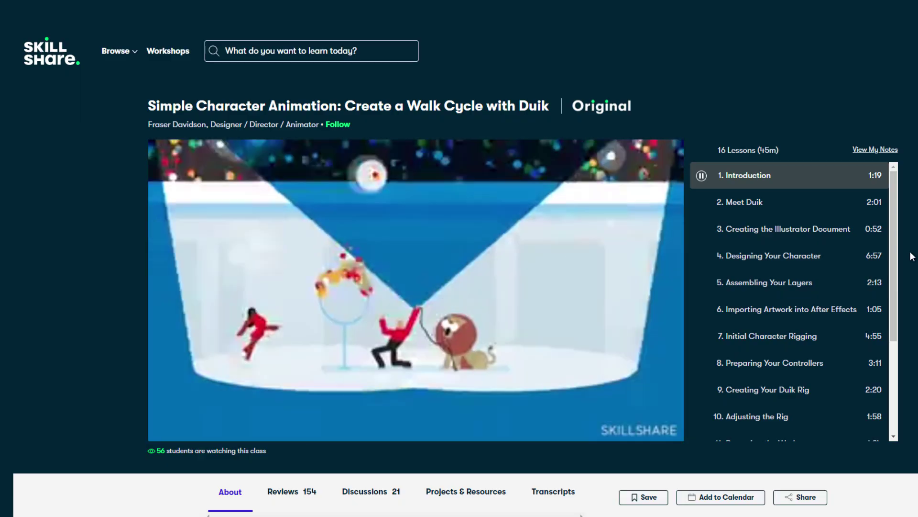
scroll(896, 254, "down", 1)
left_click_drag(897, 260, 900, 343)
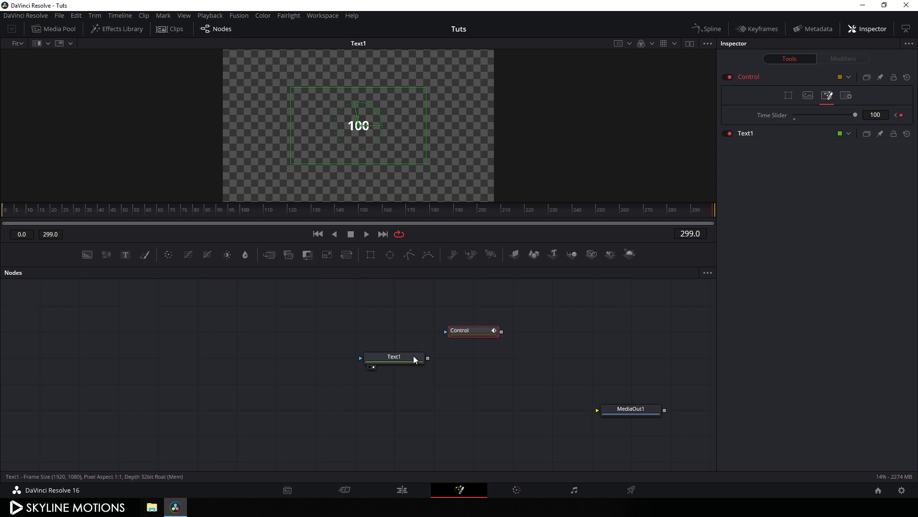
- Set the counter text in Text1 to the Gotham font with a size of 0.225
left_click(408, 361)
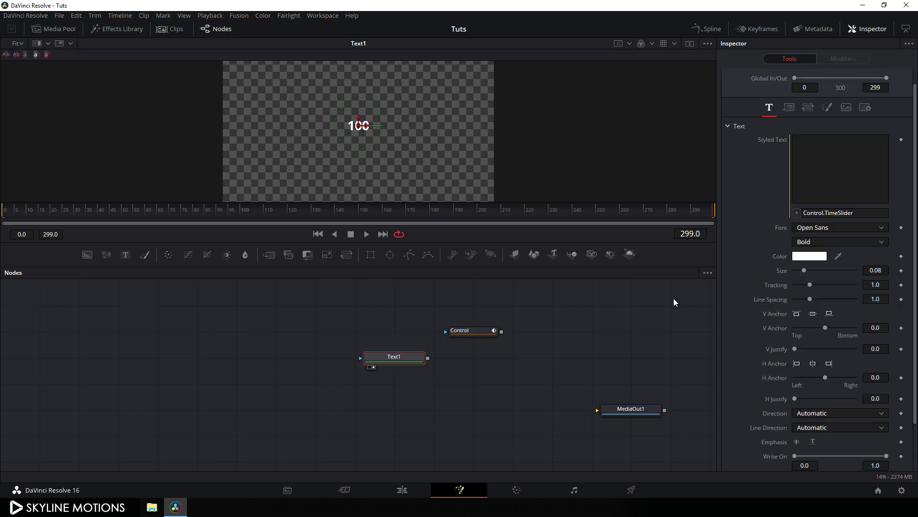
left_click(820, 229)
scroll(830, 301, "up", 5)
left_click(822, 439)
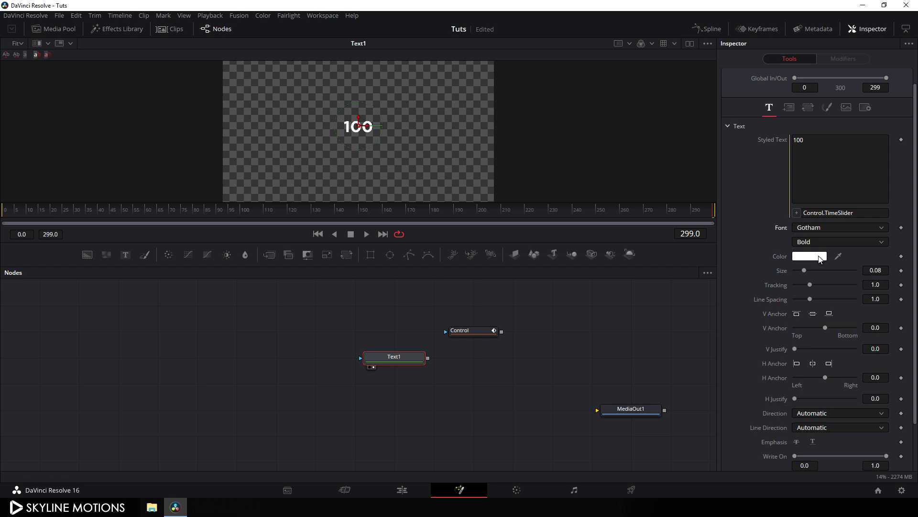
left_click_drag(805, 273, 825, 272)
key("BackSpace")
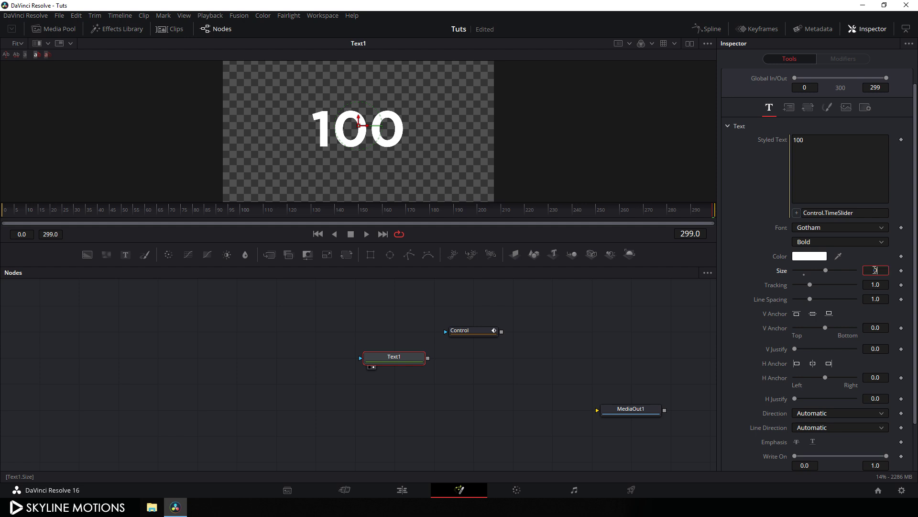
type("0.225")
key("Tab")
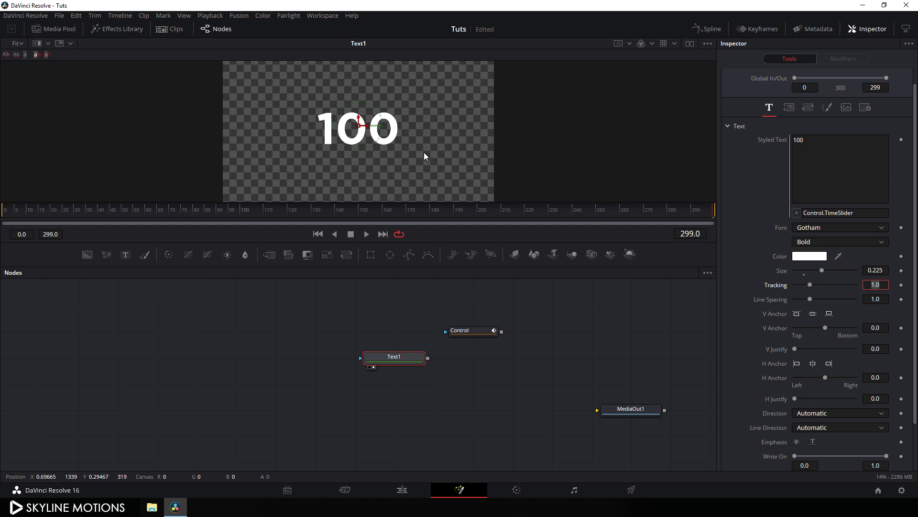
- Move Text1 aside and add a second text node beside it with "%" as its styled text
left_click_drag(398, 363, 279, 365)
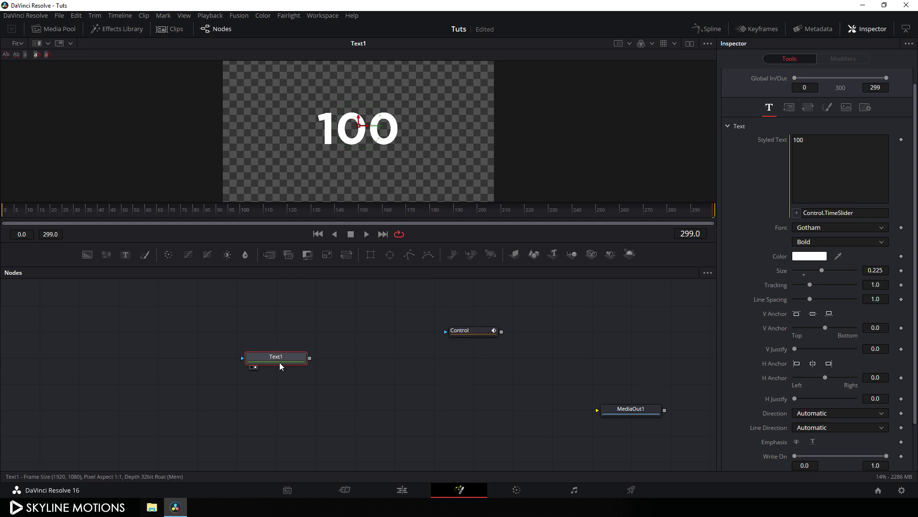
left_click(344, 371)
left_click_drag(132, 263, 355, 372)
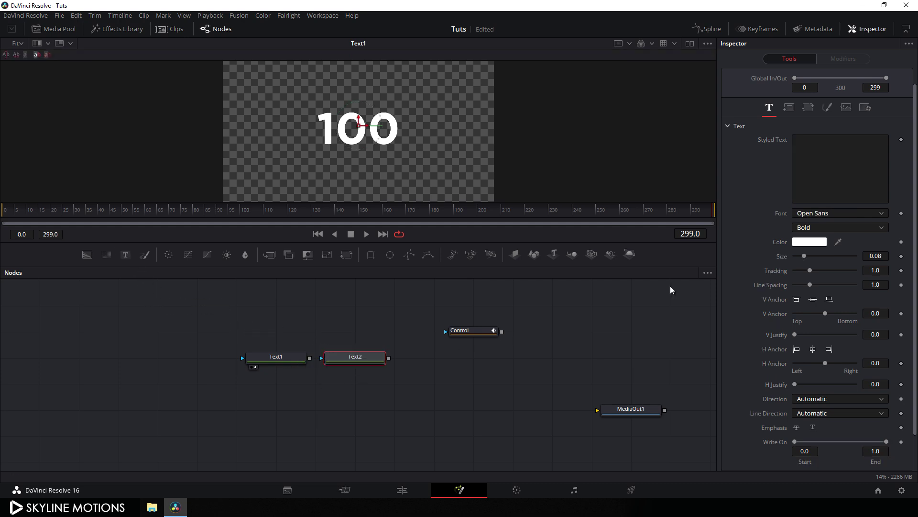
left_click(812, 161)
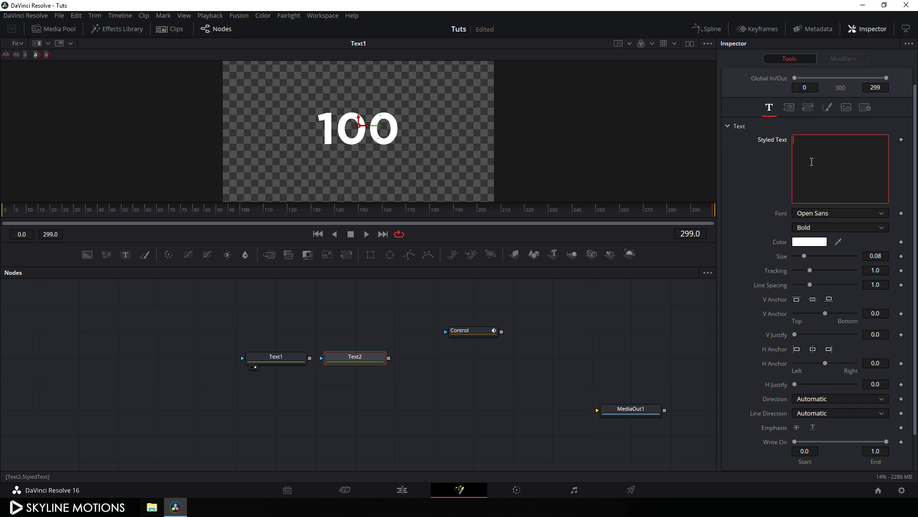
- Set the percent sign in Text2 to the Gotham font and size 0.2, with Text2 shown in the viewer
left_click(820, 216)
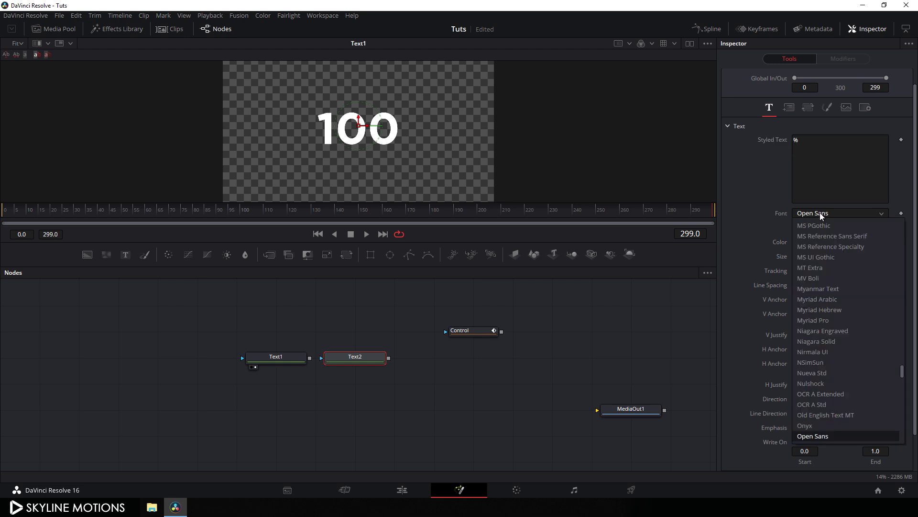
scroll(821, 335, "up", 15)
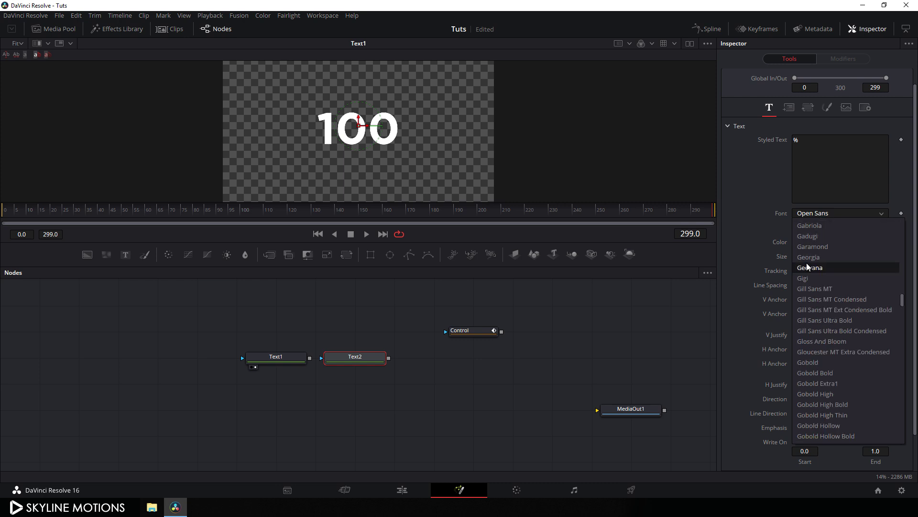
left_click(821, 426)
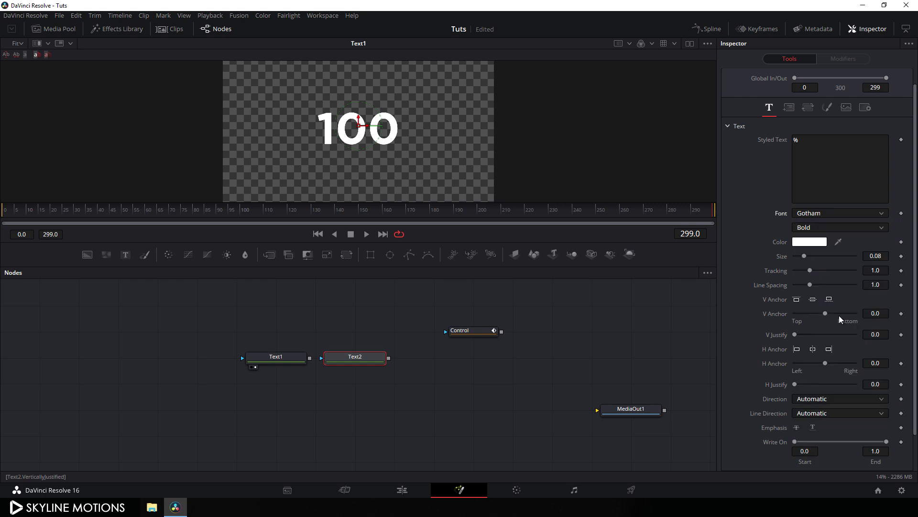
key("1")
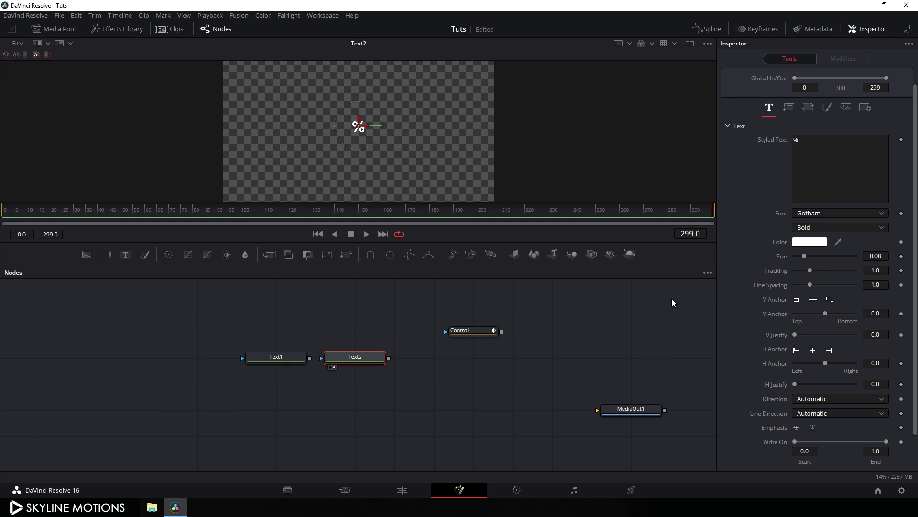
left_click_drag(805, 260, 821, 265)
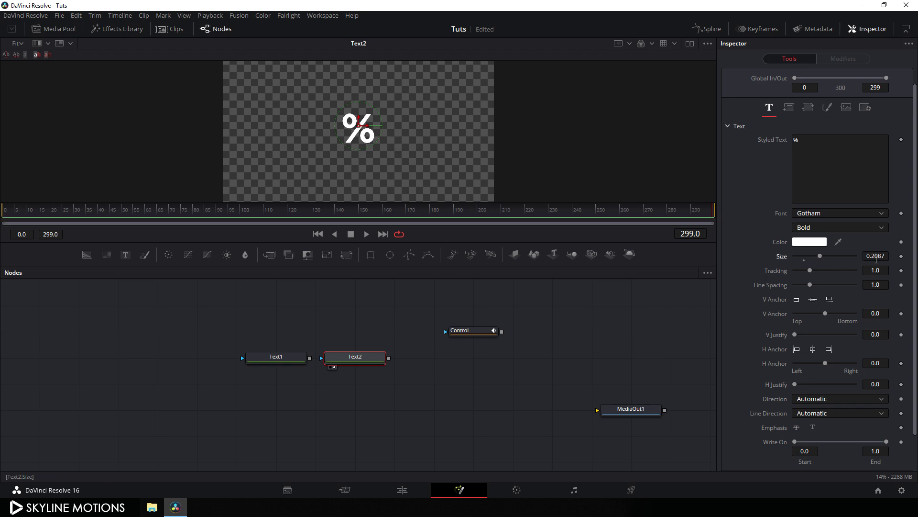
left_click(877, 256)
key("BackSpace")
type(".2")
key("Tab")
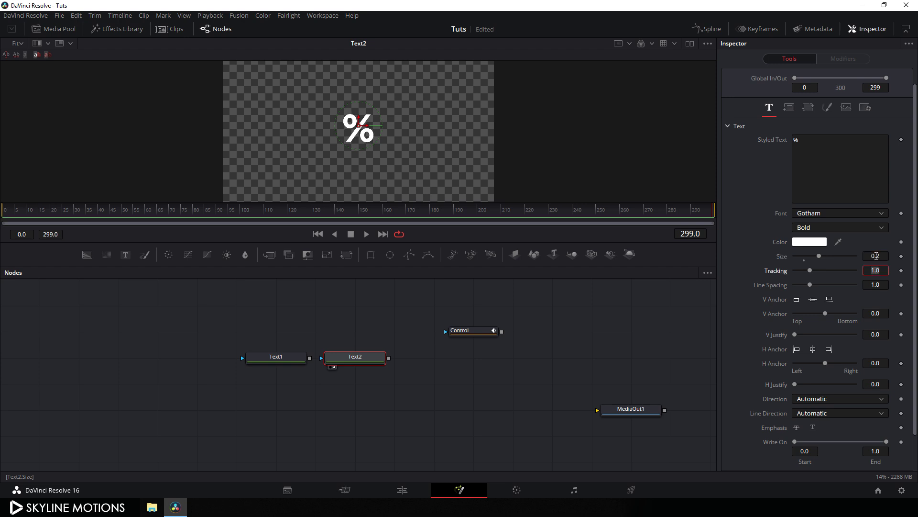
- Merge Text2 over Text1, with Text1 as the background, and show the merge in the viewer
left_click_drag(381, 360, 360, 337)
left_click(332, 343)
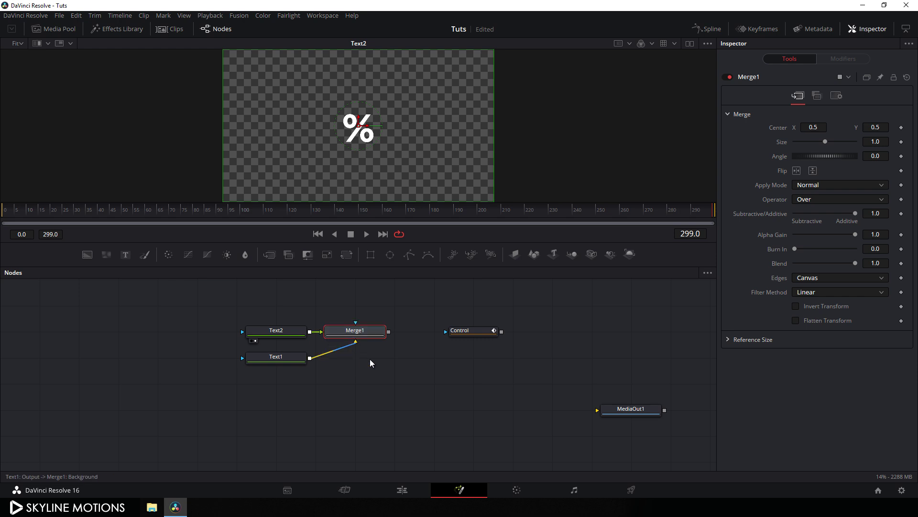
key("1")
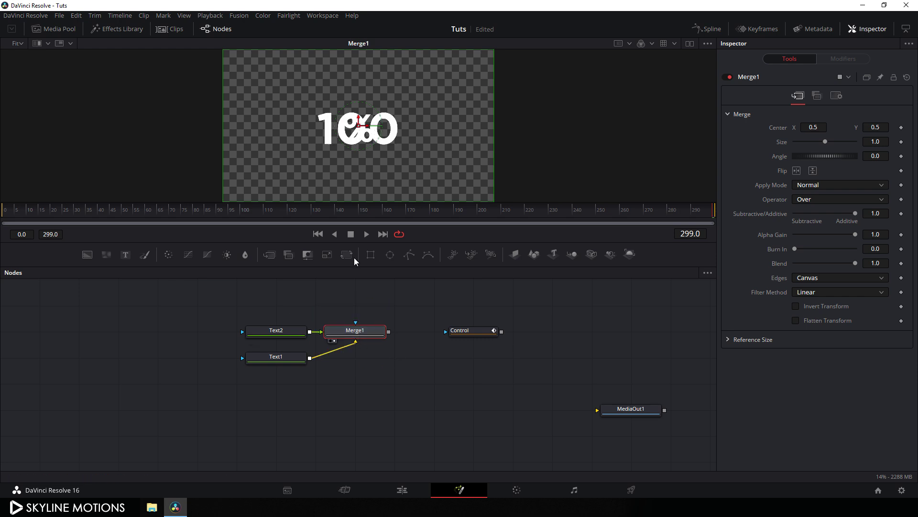
- Position the percent sign directly after the number at the last frame and readjust it beside the number at frame 0
left_click(277, 332)
left_click_drag(368, 133, 424, 134)
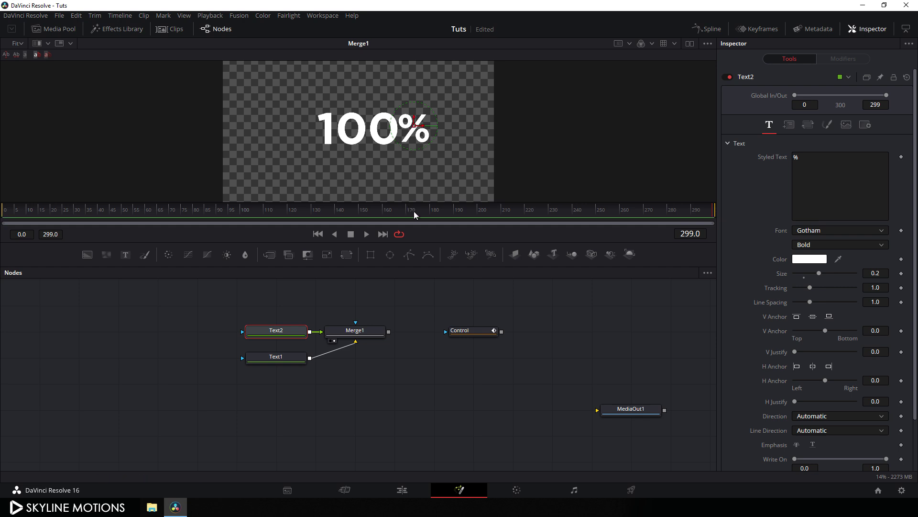
left_click_drag(414, 211, 239, 231)
left_click_drag(16, 223, 2, 224)
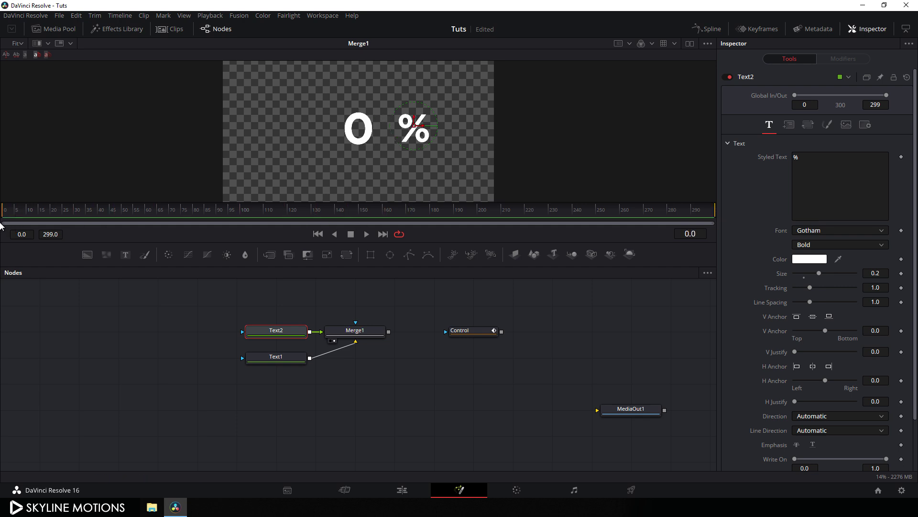
left_click_drag(424, 130, 403, 129)
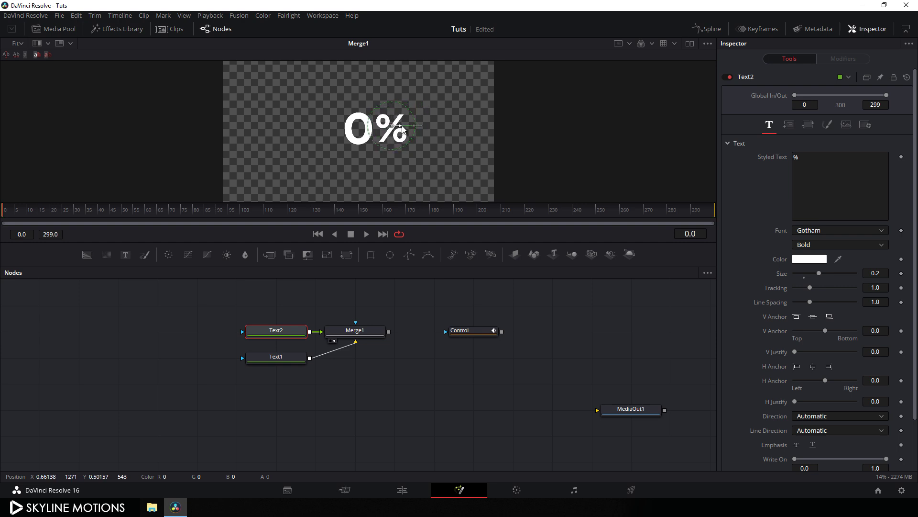
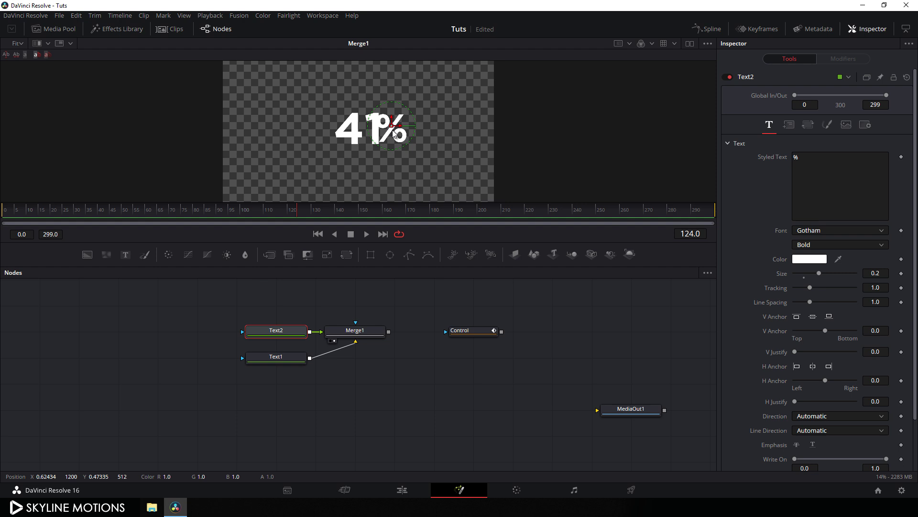
- Set the horizontal anchor of Text1 to right and the horizontal anchor of Text2 to left
left_click(285, 359)
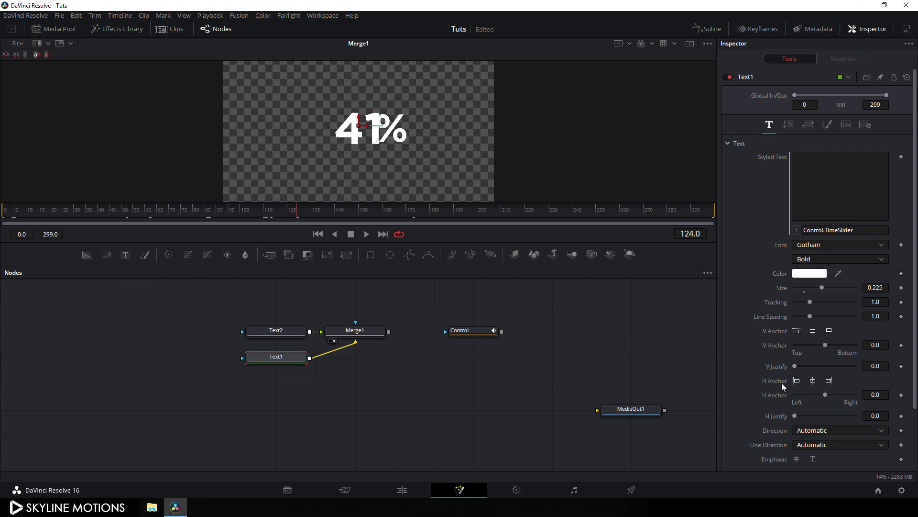
left_click(829, 381)
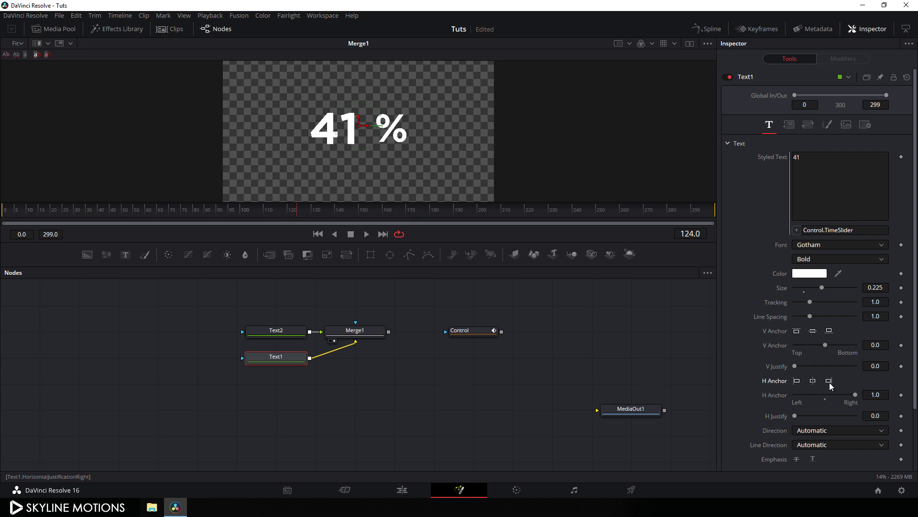
left_click(287, 332)
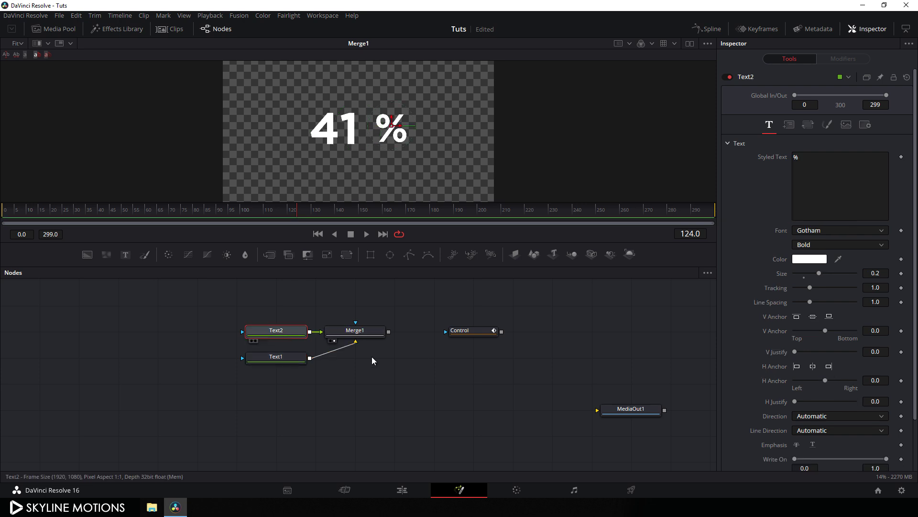
left_click(797, 367)
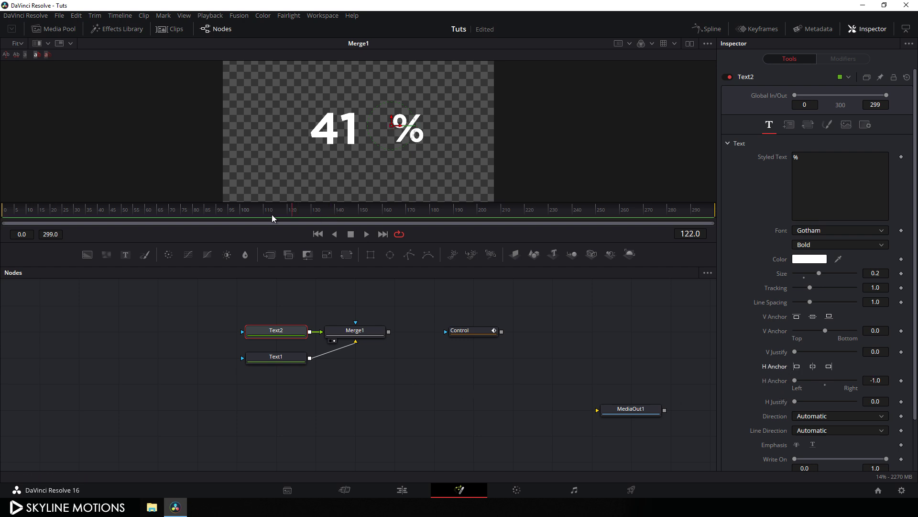
- Move the percent sign directly beside the number at frame 0 and scrub through the timeline to check the spacing
left_click(1, 211)
left_click_drag(402, 126, 369, 127)
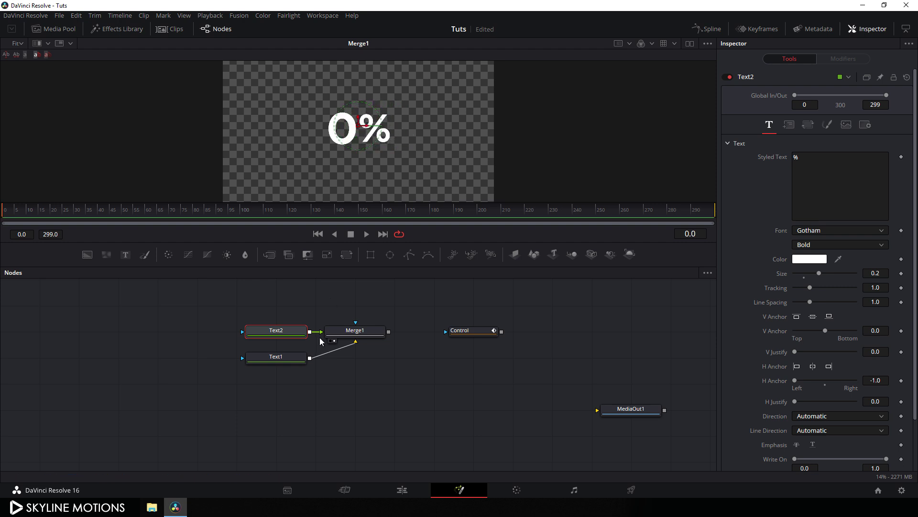
left_click_drag(74, 218, 5, 210)
- Move the text and merge nodes down, add a Background node above them, rename it Alpha and set its alpha to 0
left_click_drag(257, 305, 304, 378)
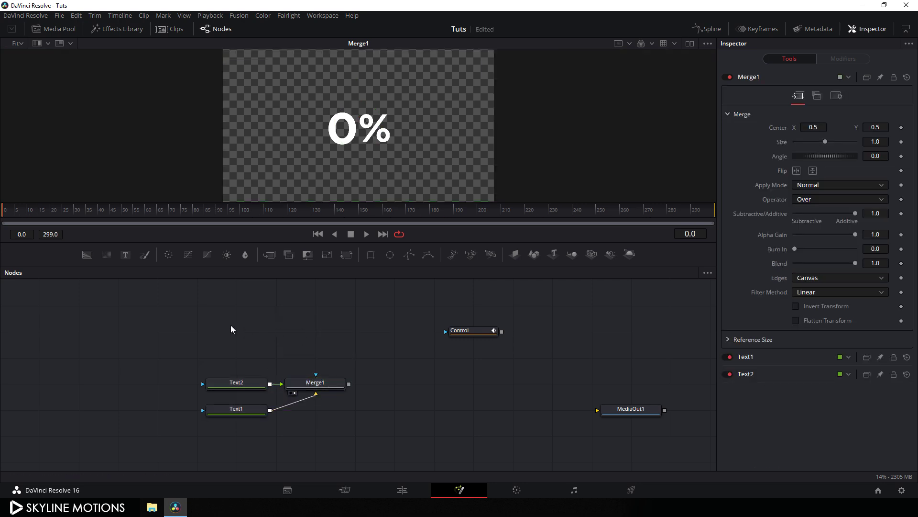
left_click_drag(91, 257, 263, 145)
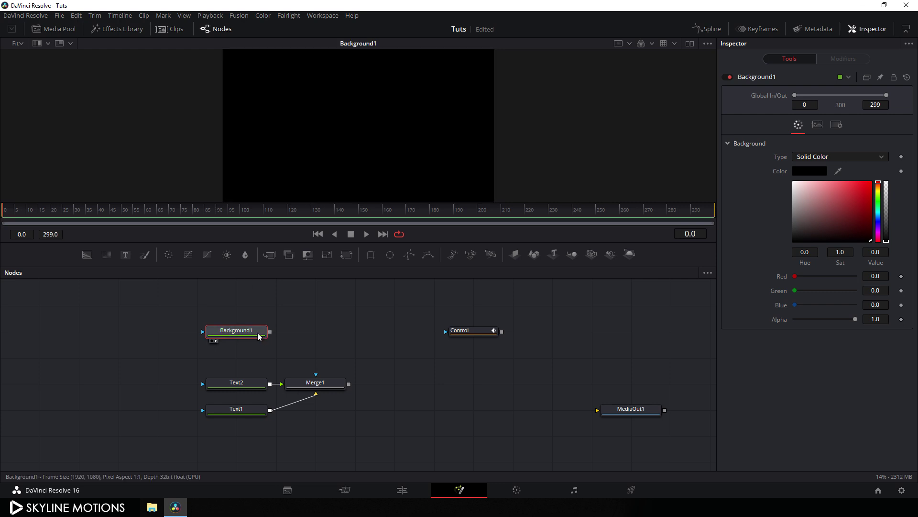
key("F2")
type("Alpha")
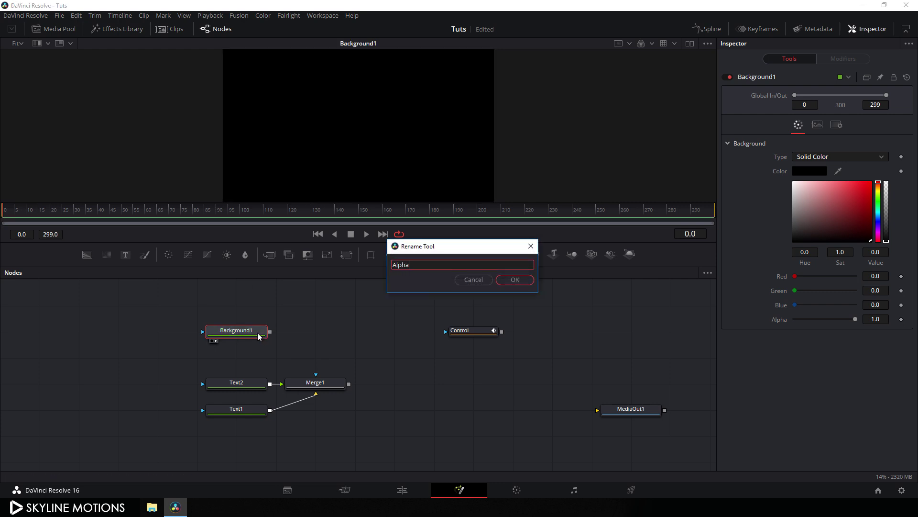
key("Return")
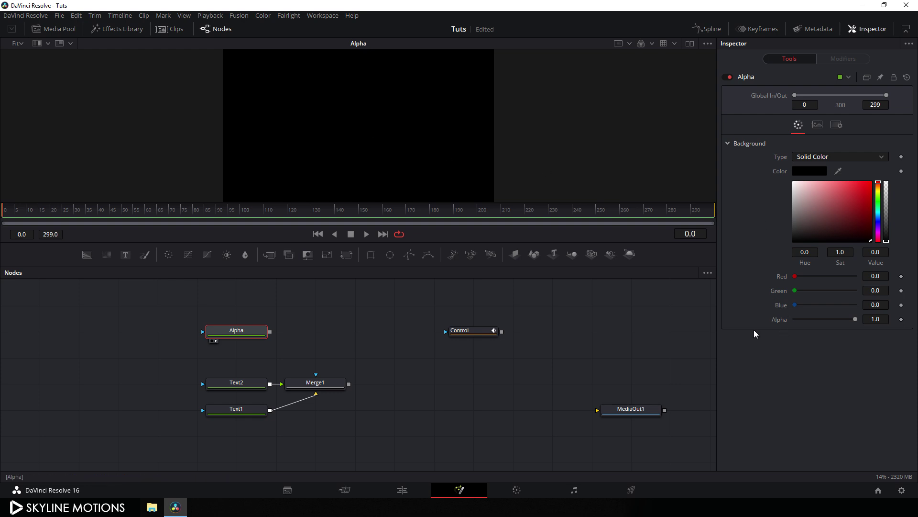
left_click_drag(853, 322, 787, 323)
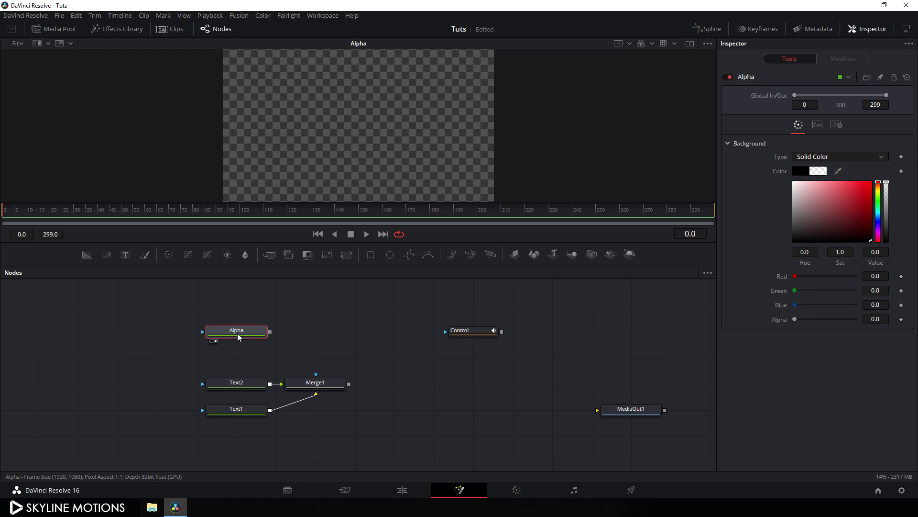
- Add a Paint node after the Alpha node and show it in the viewer
key("shift+space")
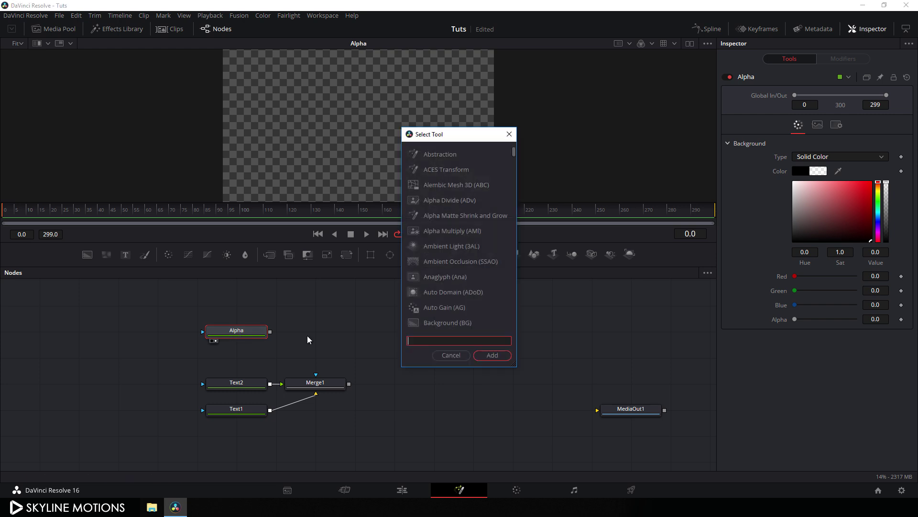
type("paint")
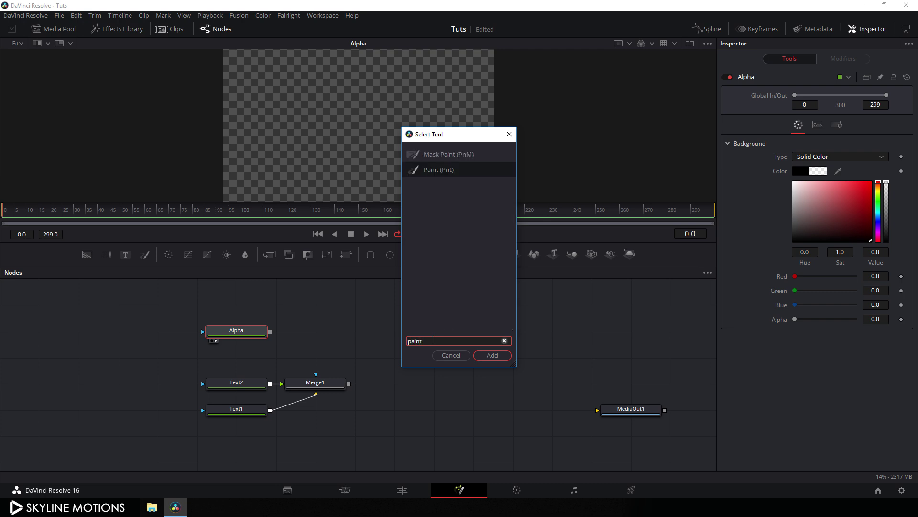
left_click(492, 355)
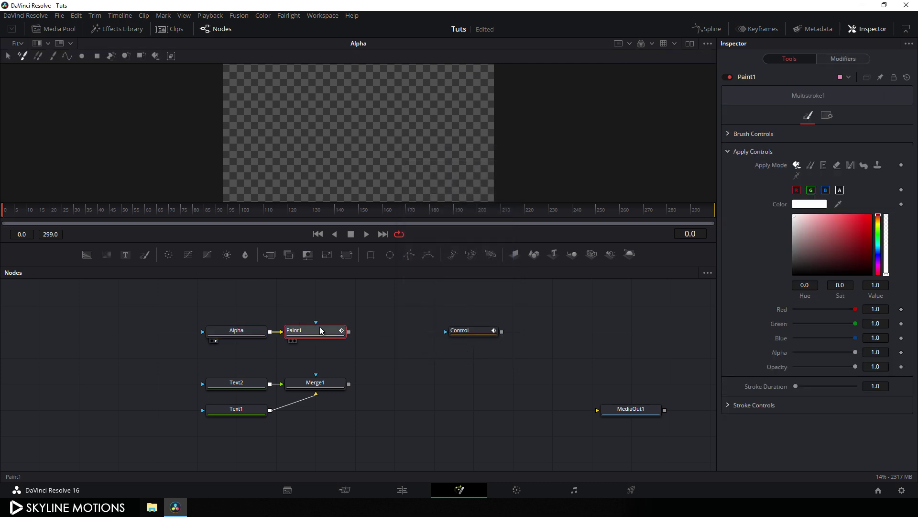
left_click_drag(322, 334, 321, 179)
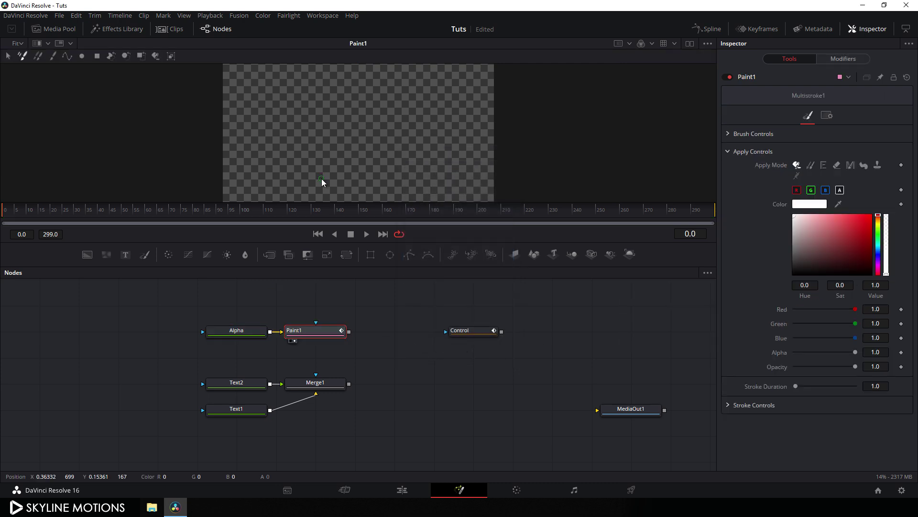
- Show the guides in the Paint1 viewer
right_click(353, 106)
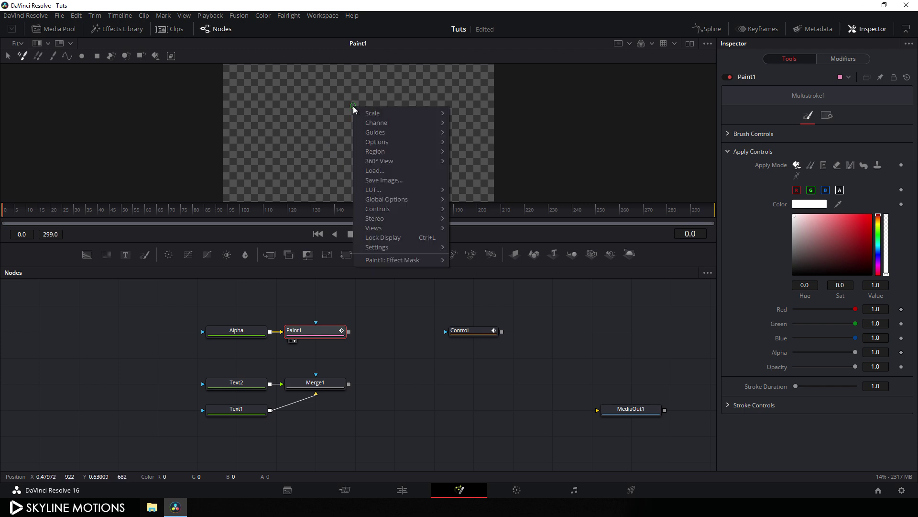
mouse_move(397, 132)
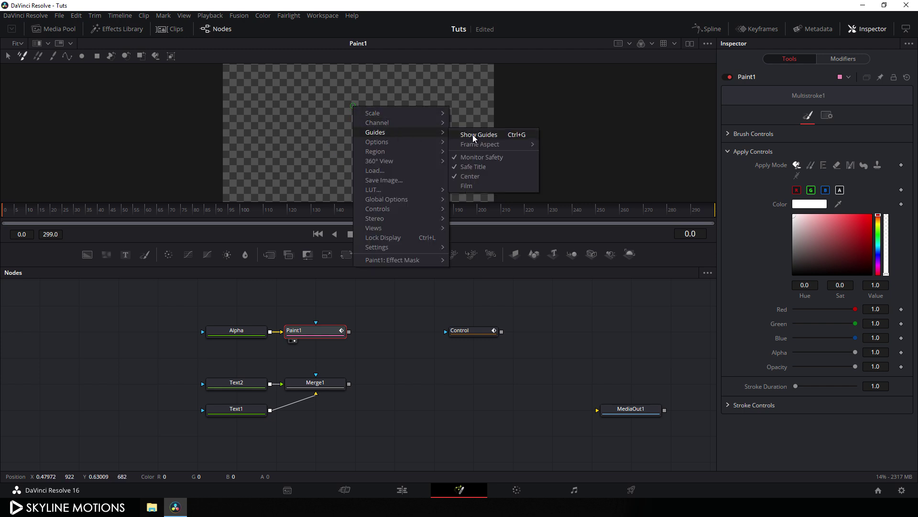
left_click(472, 134)
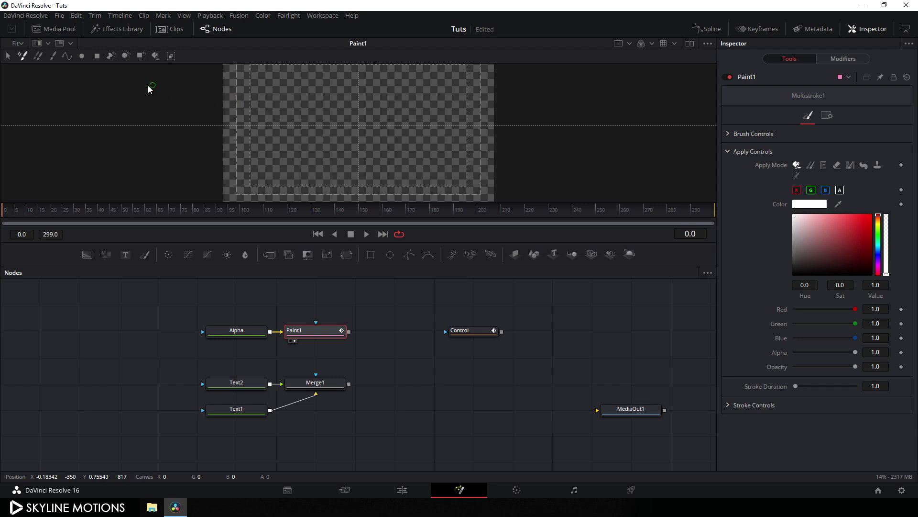
- Add a polyline stroke to Paint1 and create it as a centered ellipse with width and height 0.25
left_click(67, 56)
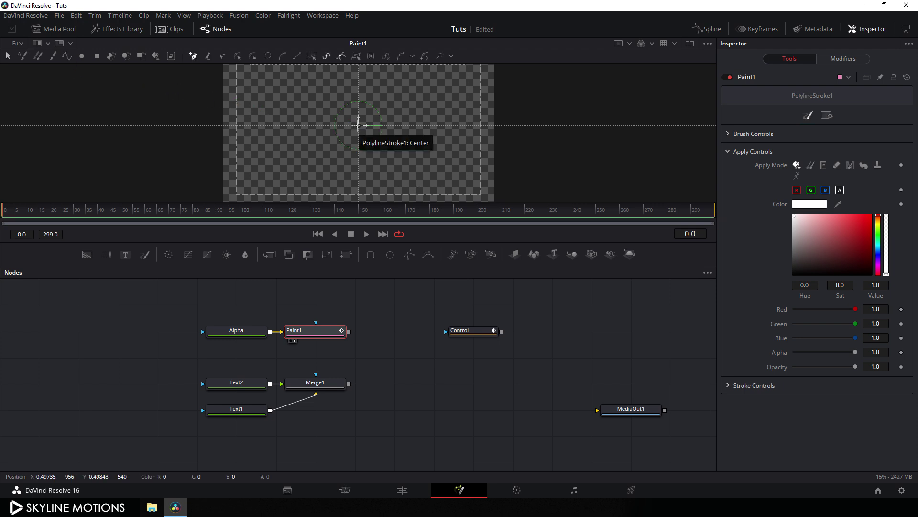
right_click(357, 126)
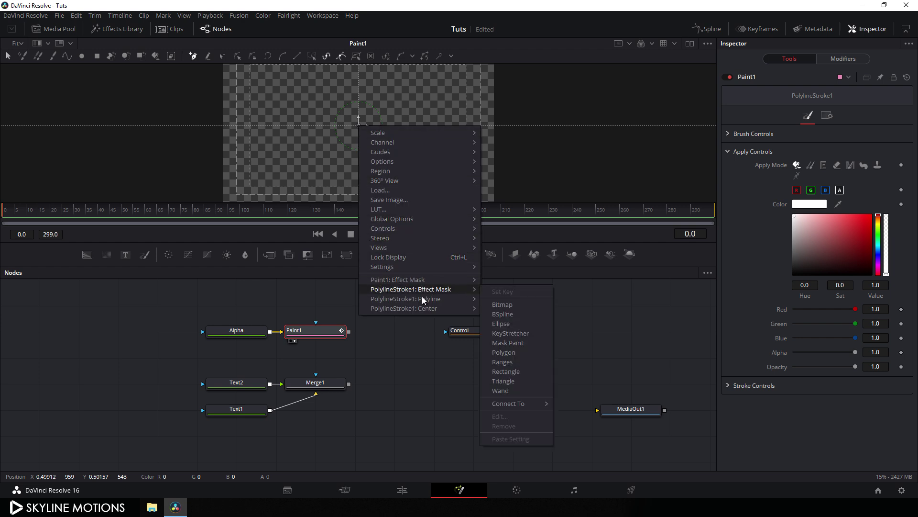
mouse_move(398, 299)
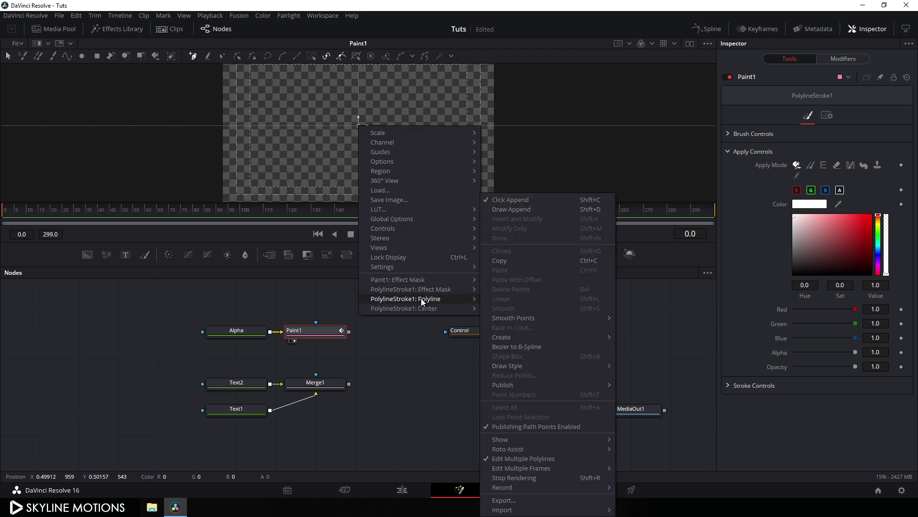
mouse_move(545, 337)
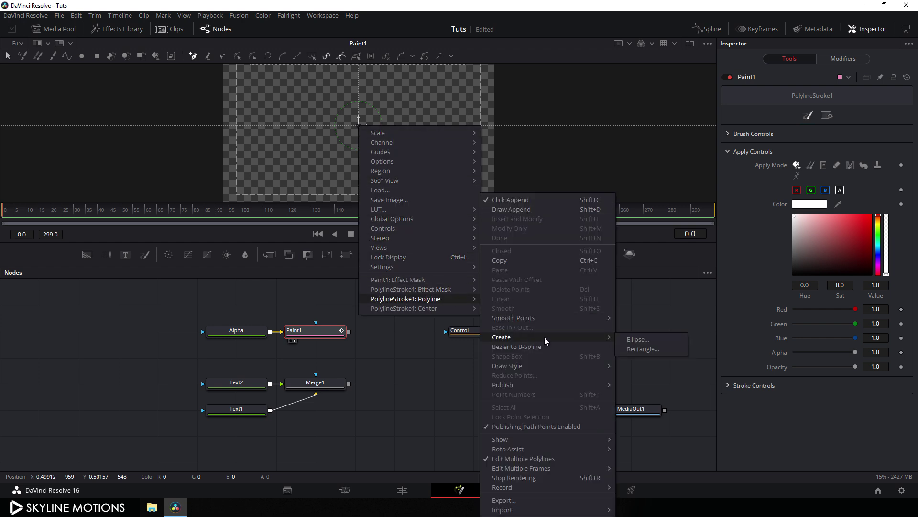
left_click(649, 342)
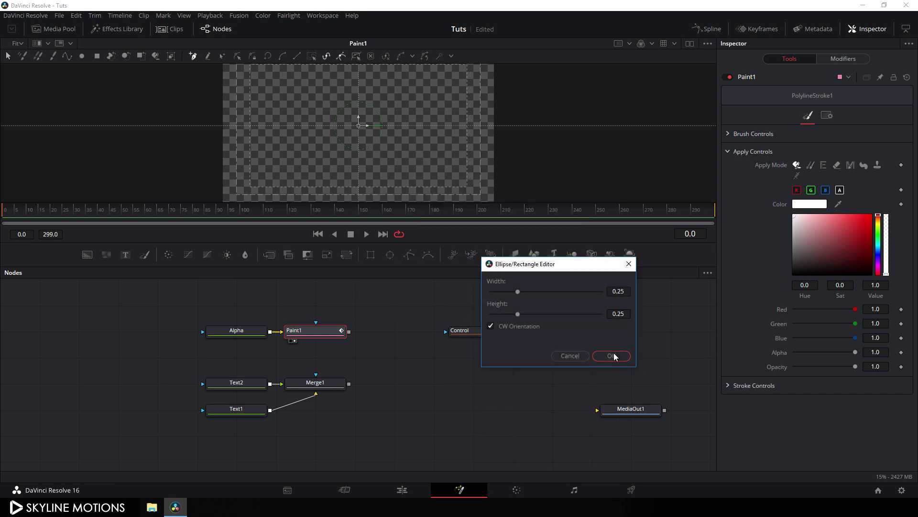
left_click(614, 357)
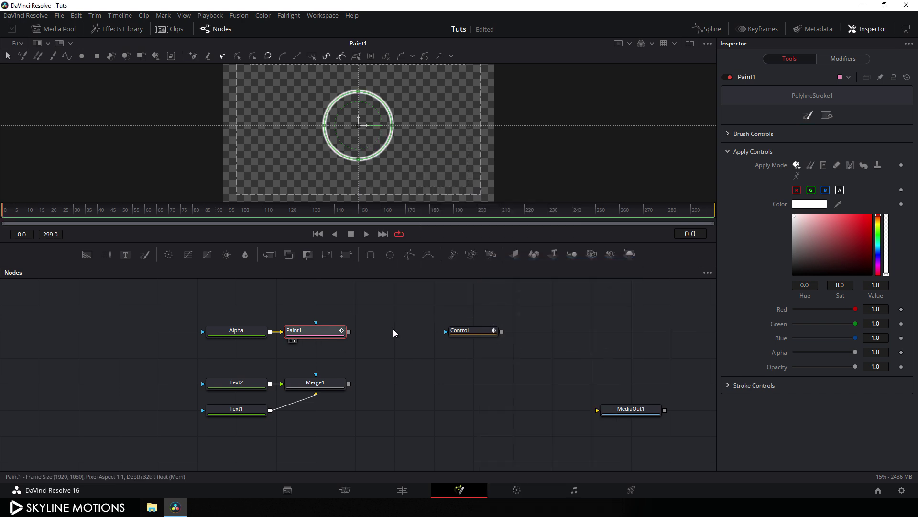
- Change the brush shape of PolylineStroke1 to the hard circle
left_click(849, 59)
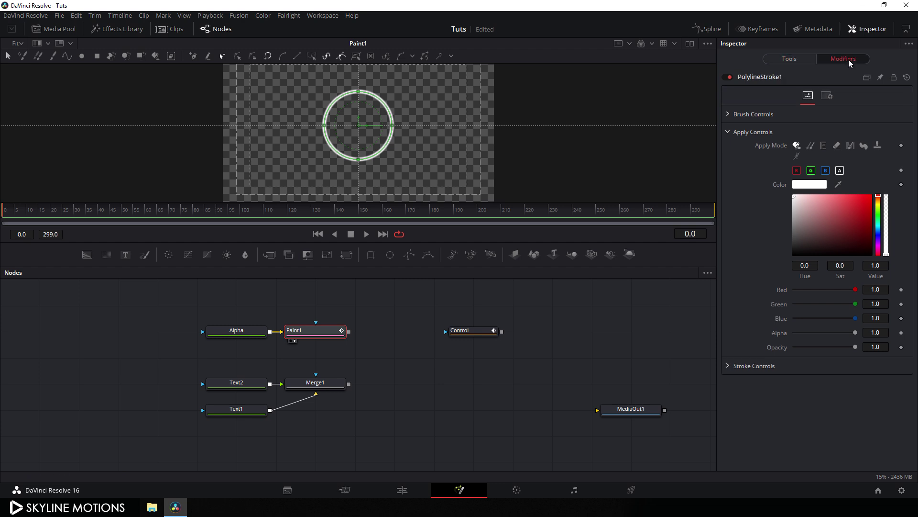
left_click(728, 115)
left_click(810, 129)
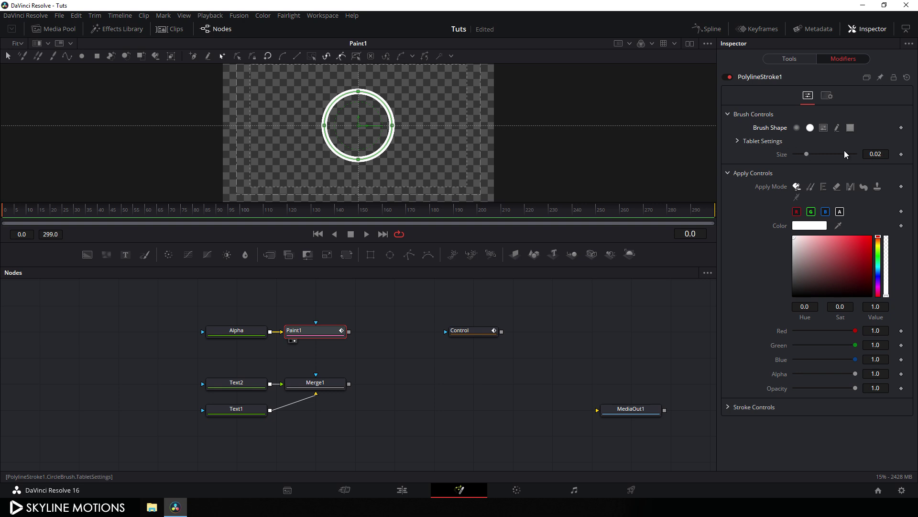
left_click(728, 116)
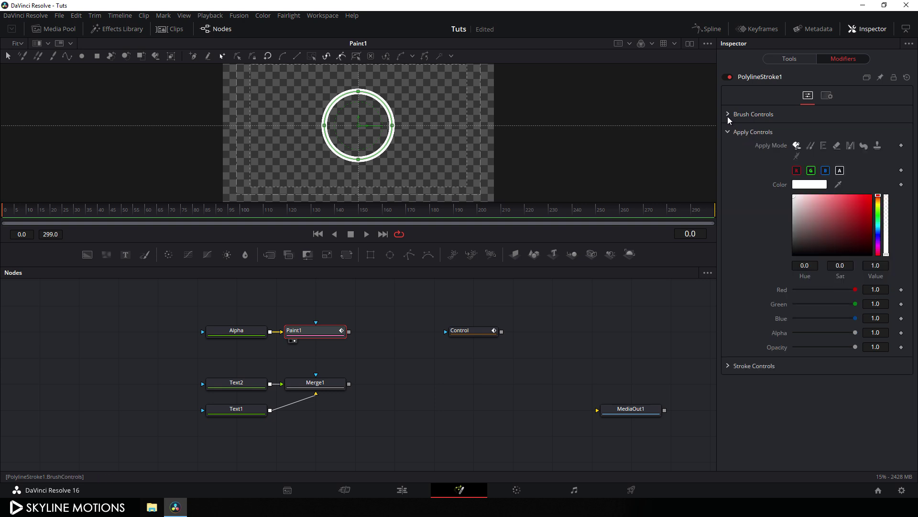
- Animate the stroke's Write On start from 1.0 at frame 0 to 0.0 at frame 299 and scrub to check the reveal
left_click(727, 132)
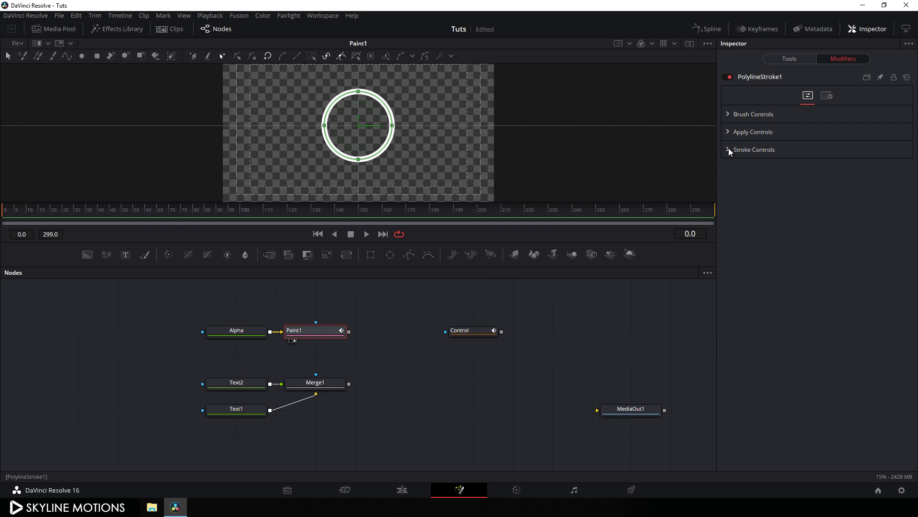
left_click(727, 150)
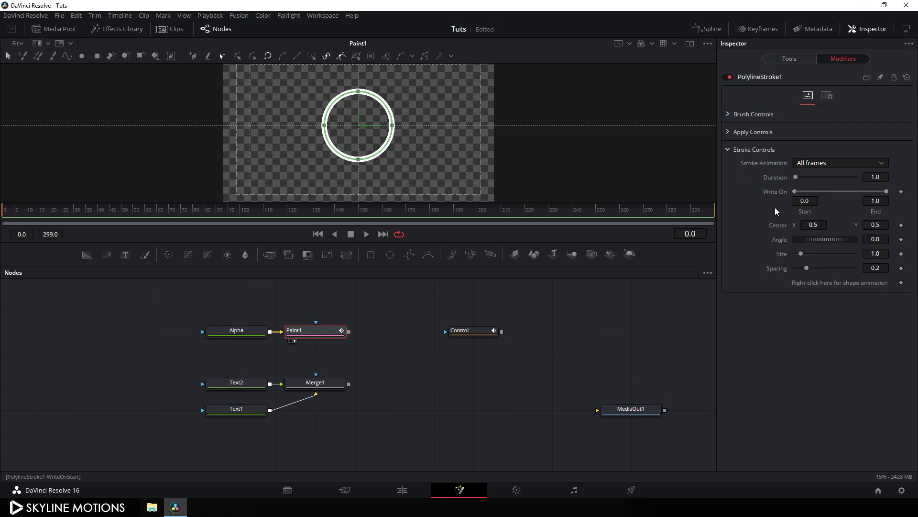
mouse_move(796, 192)
left_mouse_down()
mouse_move(854, 191)
mouse_move(785, 192)
left_mouse_up()
right_click(805, 211)
left_click(811, 218)
left_click_drag(516, 219, 1, 226)
left_click_drag(795, 192, 888, 200)
left_click_drag(442, 214, 339, 210)
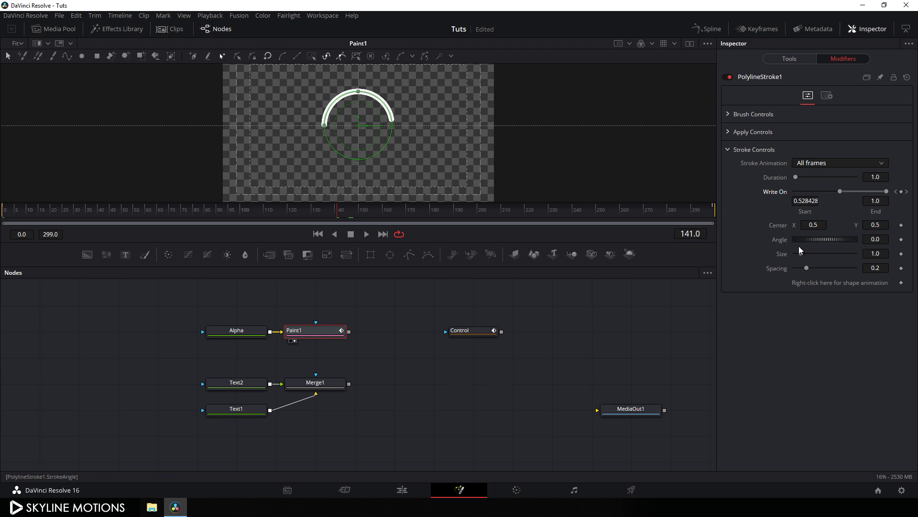
- Set the circle stroke's angle to -90 and scrub through the timeline to check its starting point
left_click_drag(818, 238, 803, 238)
double_click(873, 238)
type("-90")
key("Tab")
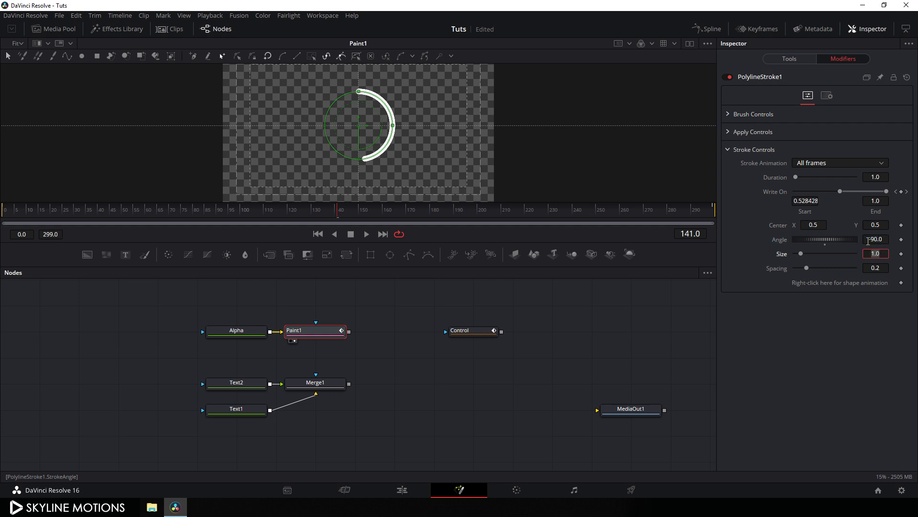
mouse_move(467, 210)
left_mouse_down()
mouse_move(31, 209)
mouse_move(175, 233)
mouse_move(354, 239)
mouse_move(529, 230)
left_mouse_up()
left_click(384, 306)
left_click(383, 305)
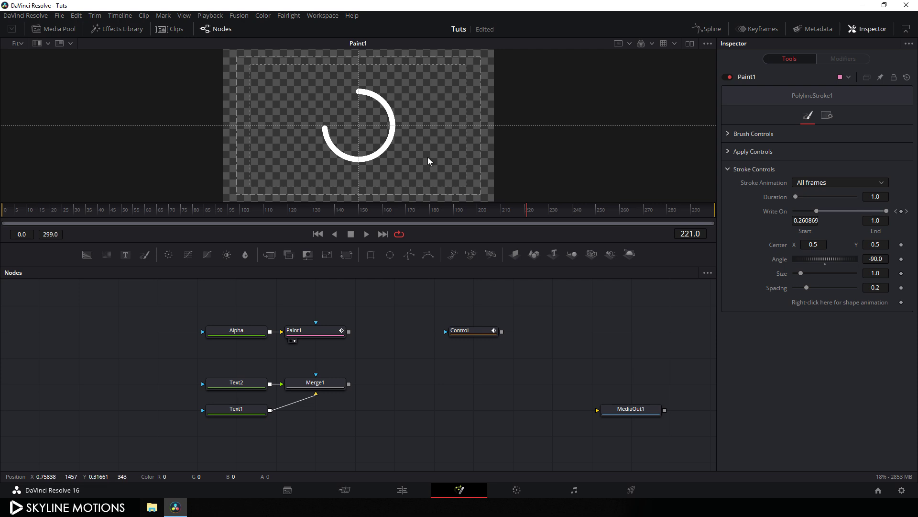
- Add a Background node above Alpha, rename it Gradiant and show it in the viewer
left_click_drag(341, 345, 332, 391)
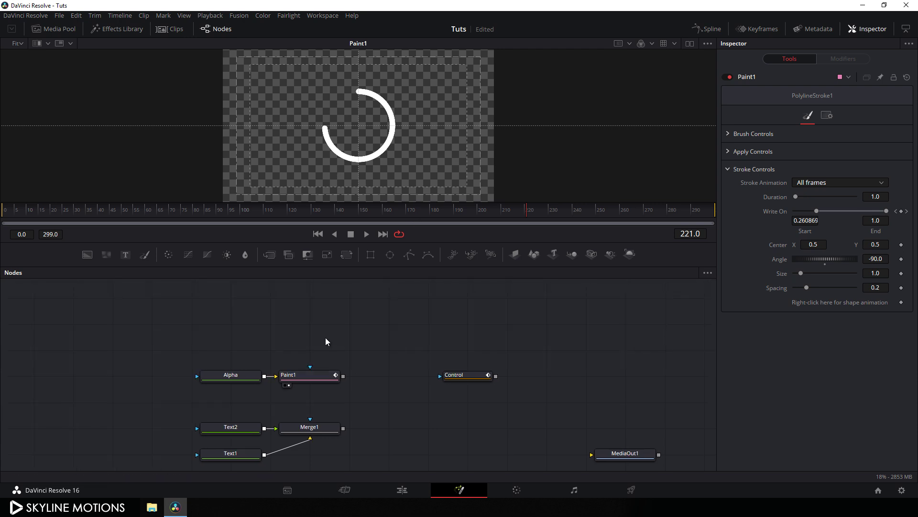
left_click_drag(68, 254, 235, 352)
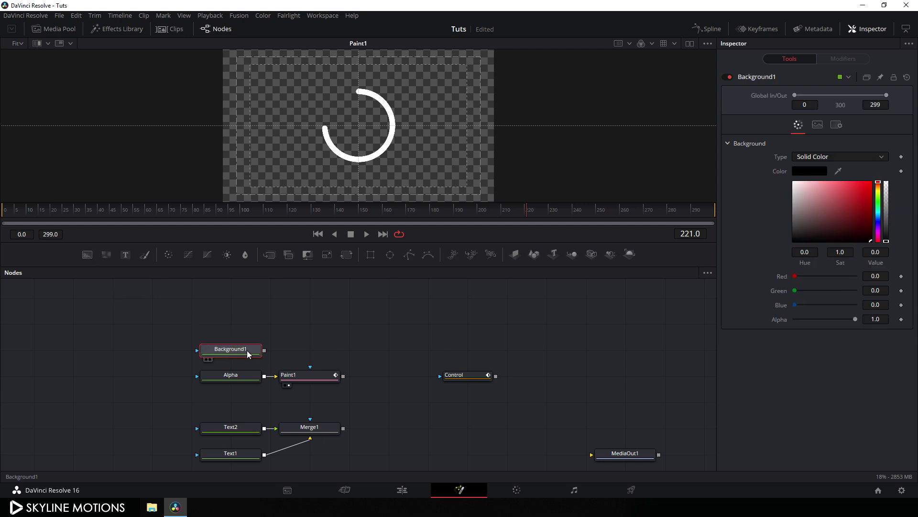
key("F2")
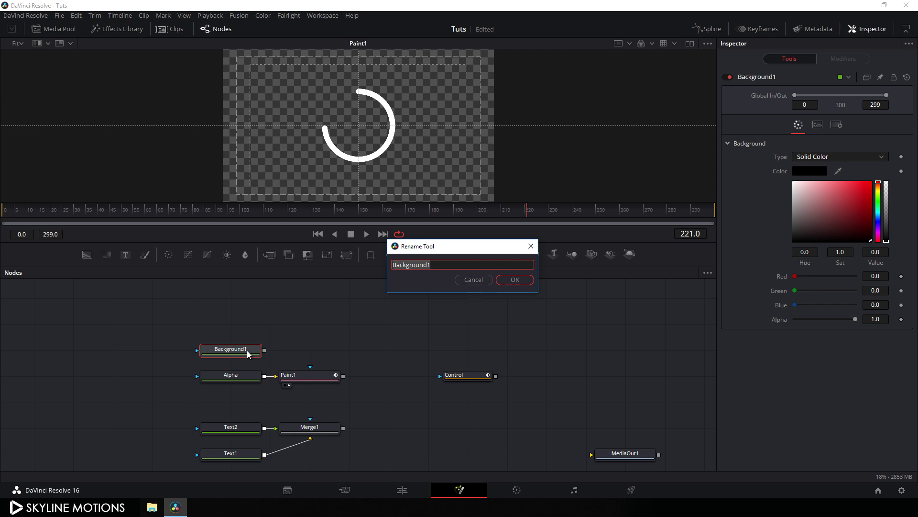
type("Gradiant")
key("Return")
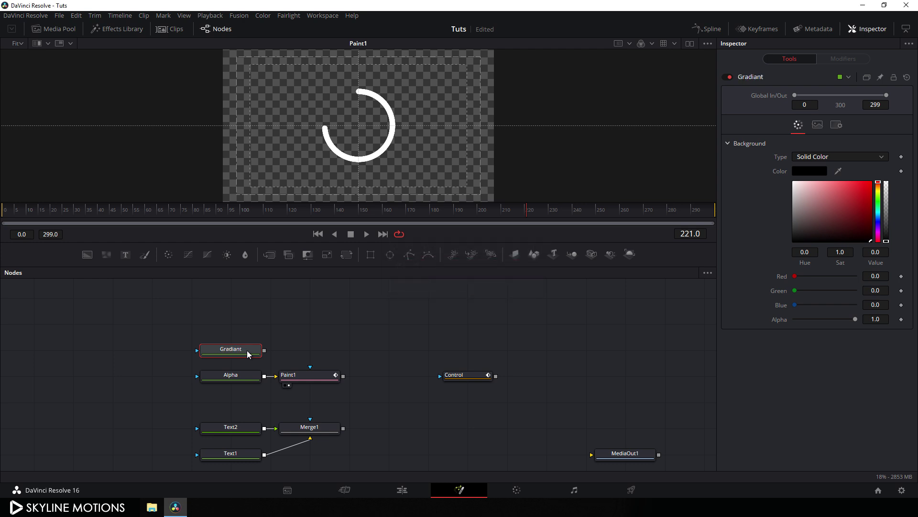
key("1")
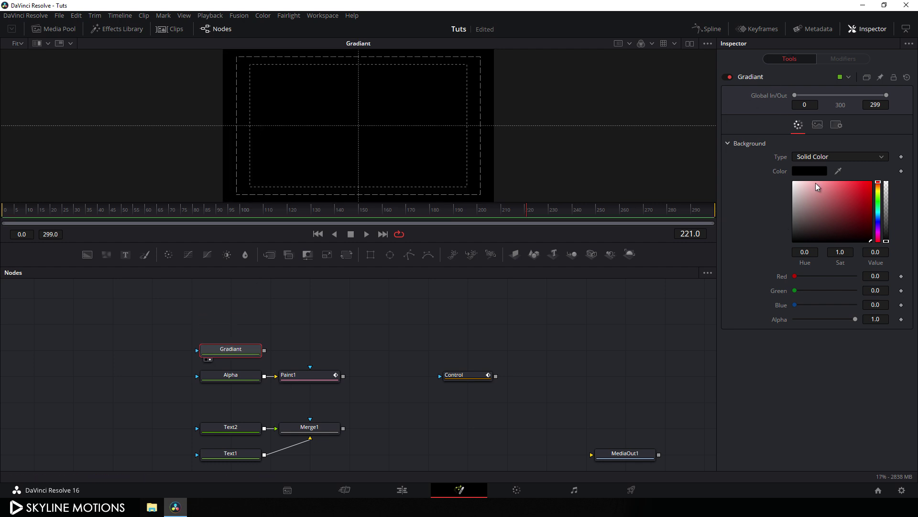
- Set the Gradiant node's type to Gradient, with cyan at the start and green with hue 0.288 at the end
left_click(816, 156)
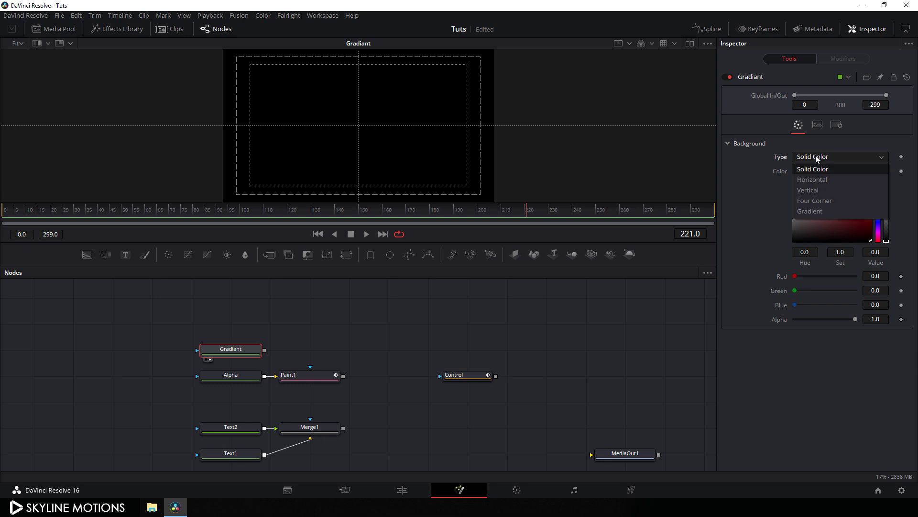
left_click(808, 211)
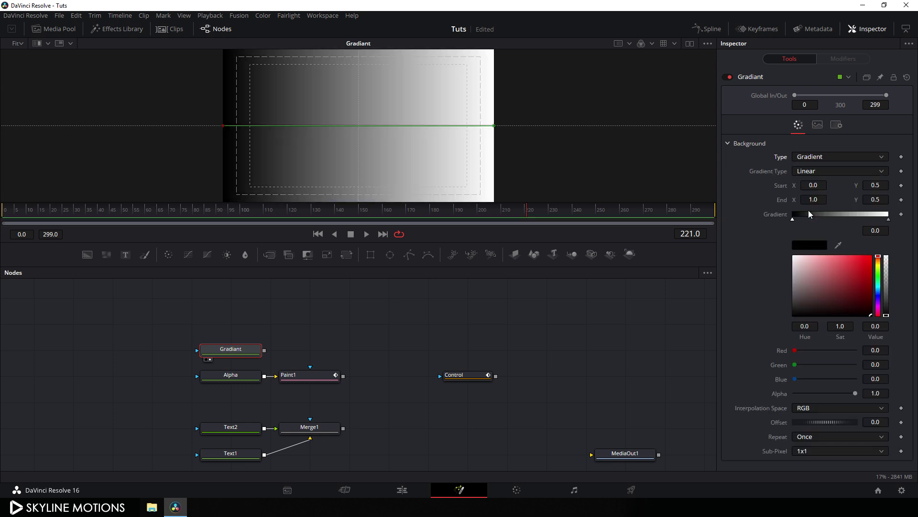
left_click(879, 288)
left_click(888, 219)
left_click(878, 273)
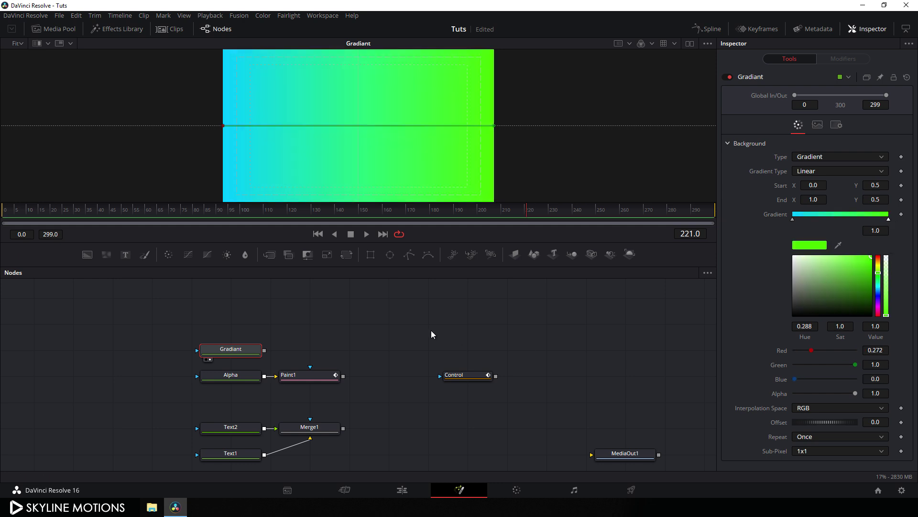
- Merge Gradiant as foreground over Paint1 with a new Merge node, view it and set its operator to In
left_click_drag(238, 349, 238, 323)
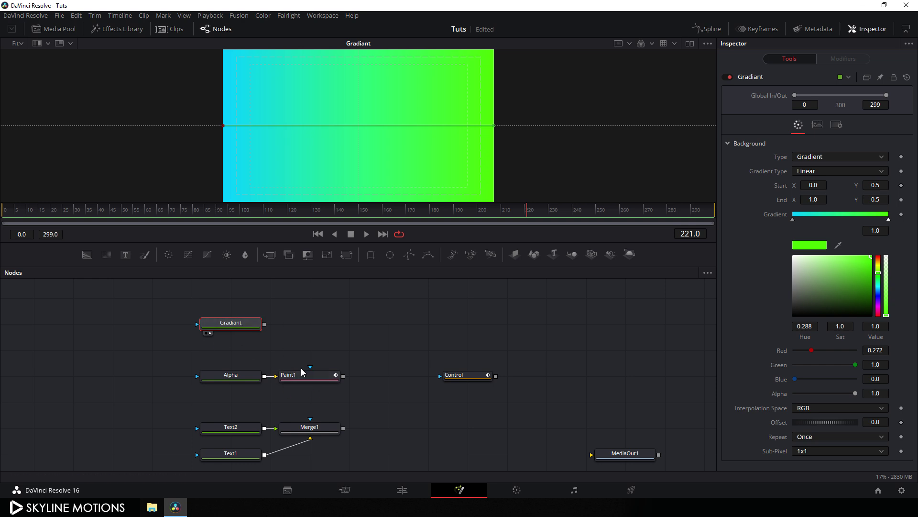
left_click(316, 342)
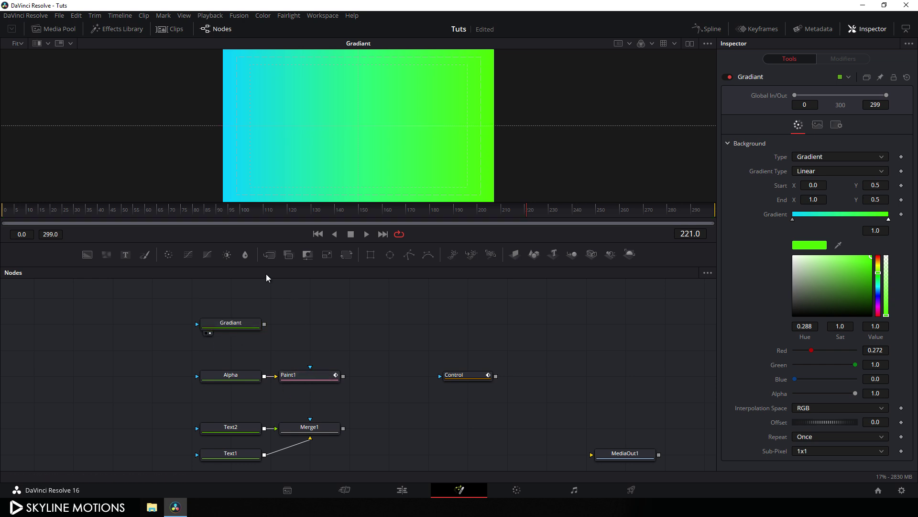
mouse_move(273, 257)
left_mouse_down()
mouse_move(321, 295)
mouse_move(329, 323)
mouse_move(301, 378)
left_mouse_up()
left_click_drag(277, 324, 224, 327)
left_click_drag(320, 329, 328, 116)
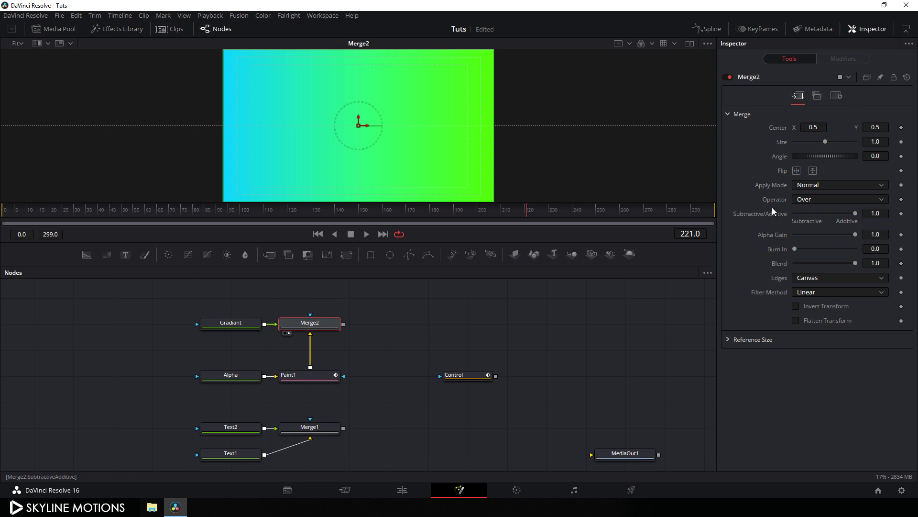
left_click(809, 200)
left_click(805, 221)
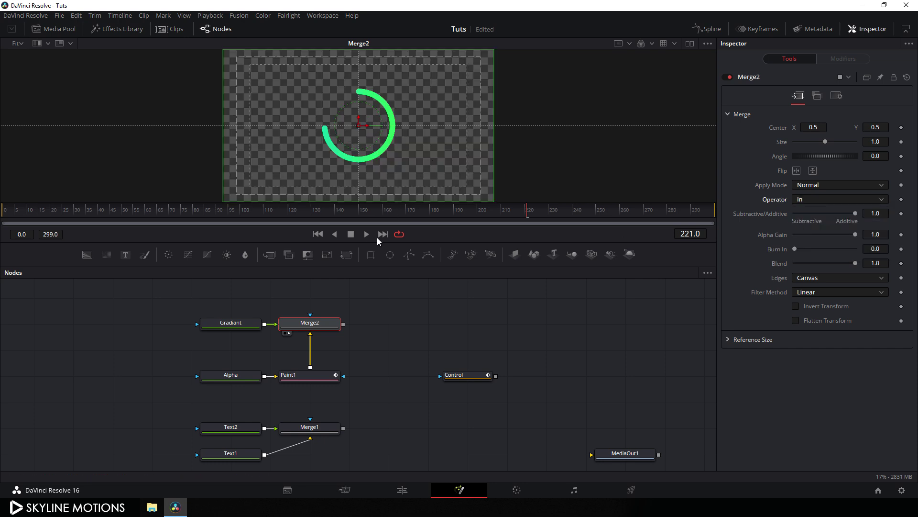
- Move the gradient's start to about 0.36, 0.30 and its end to about 0.65, 0.69, and scrub to check the ring
left_click(238, 325)
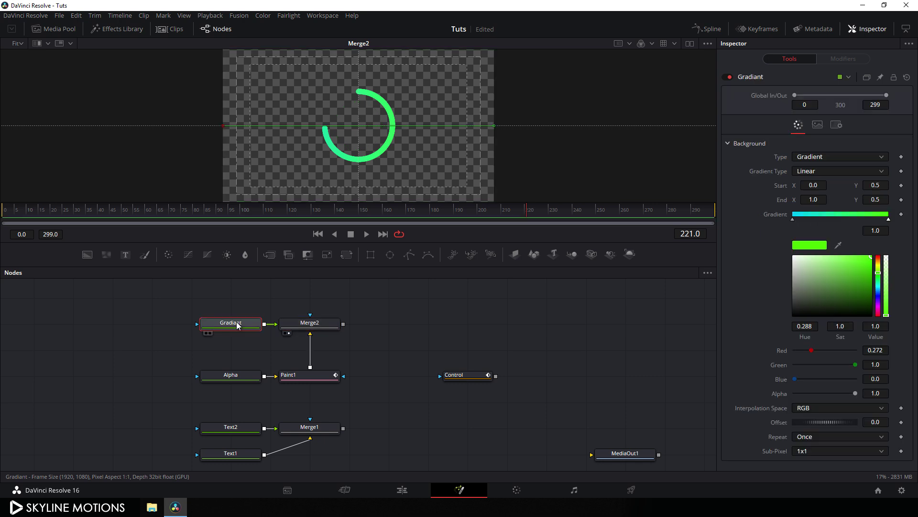
left_click_drag(224, 126, 322, 155)
left_click_drag(494, 126, 397, 98)
left_click_drag(398, 97, 399, 97)
left_click_drag(328, 215, 564, 215)
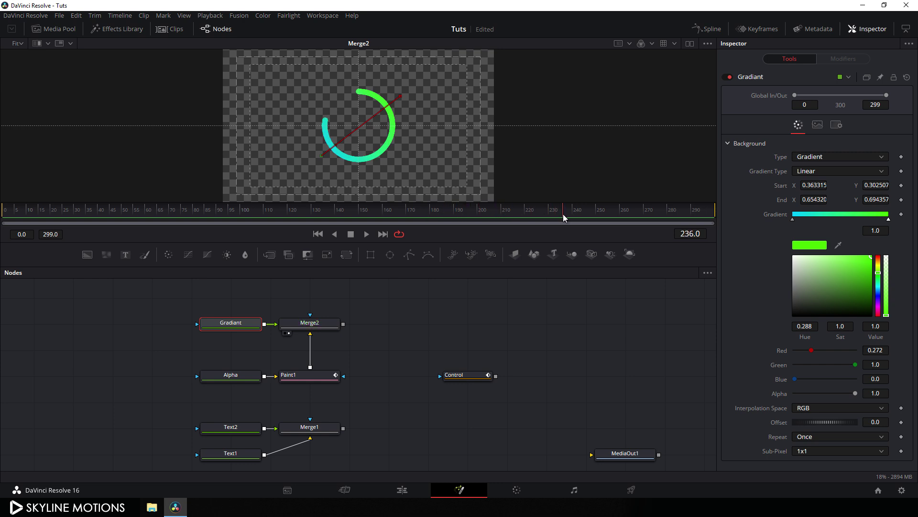
- Move Gradiant and Merge2 down next to Alpha and Paint1, and add a Color Corrector node after Merge2, shown in the viewer
left_click_drag(205, 351, 345, 306)
left_click(365, 311)
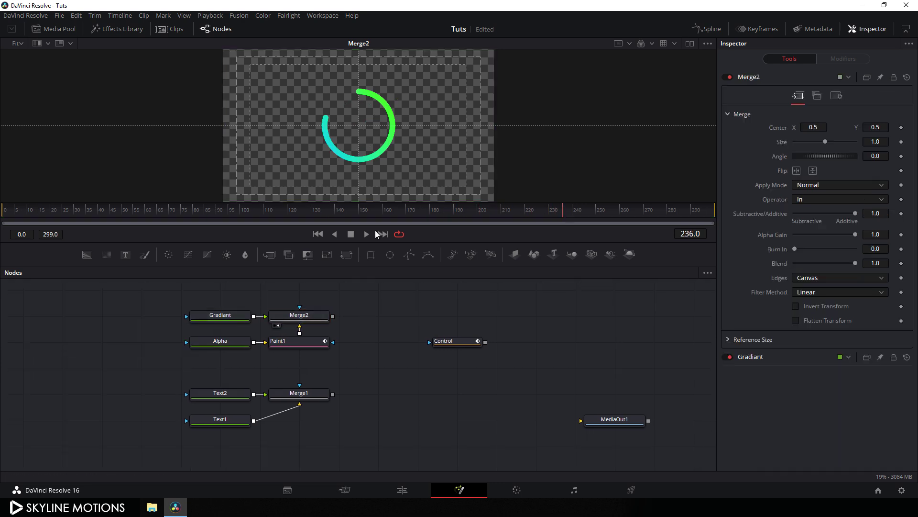
left_click(315, 316)
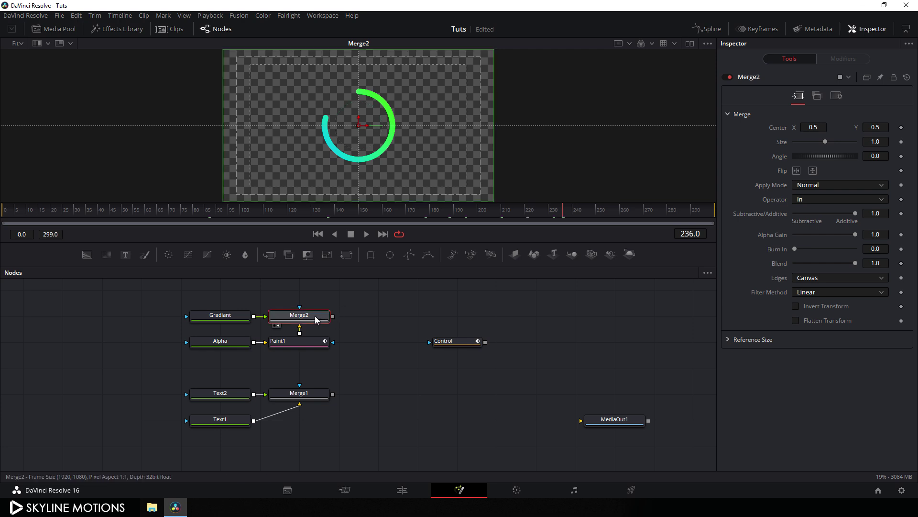
left_click(169, 258)
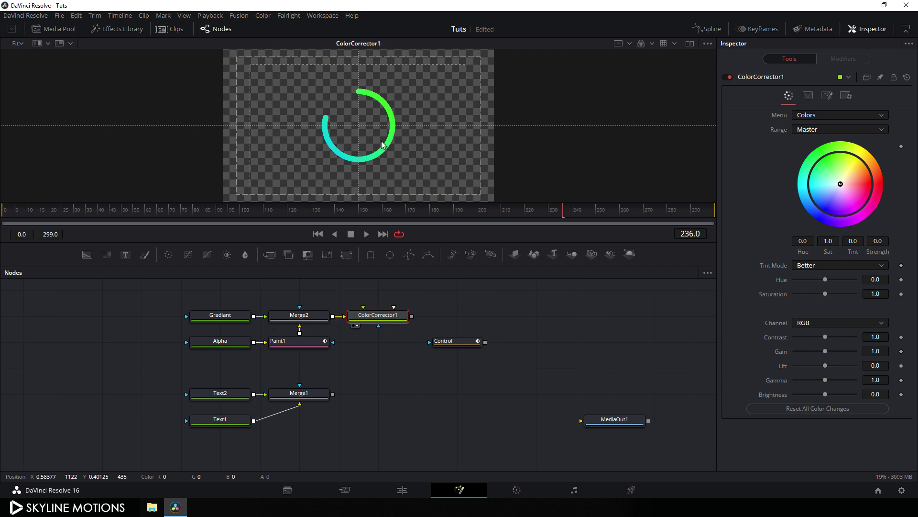
key("1")
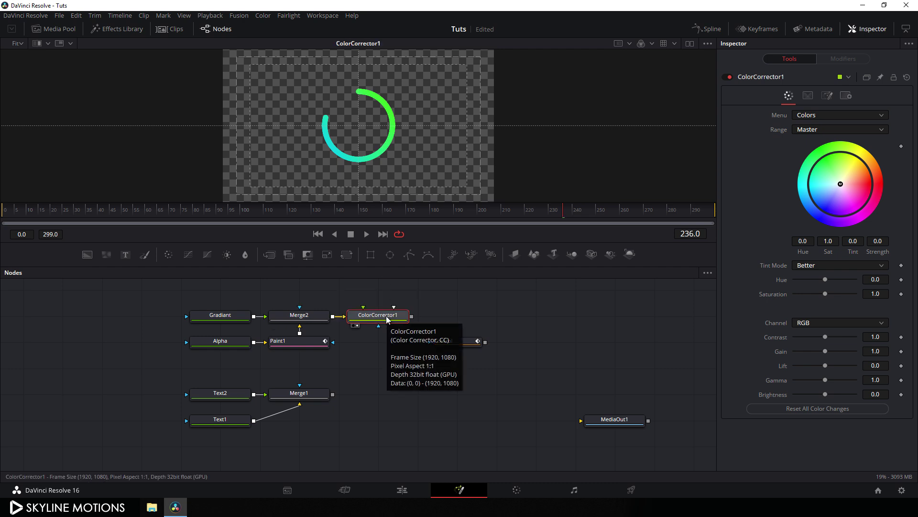
- Rename the ColorCorrector1 node as Color
key("F2")
left_click_drag(458, 266, 410, 266)
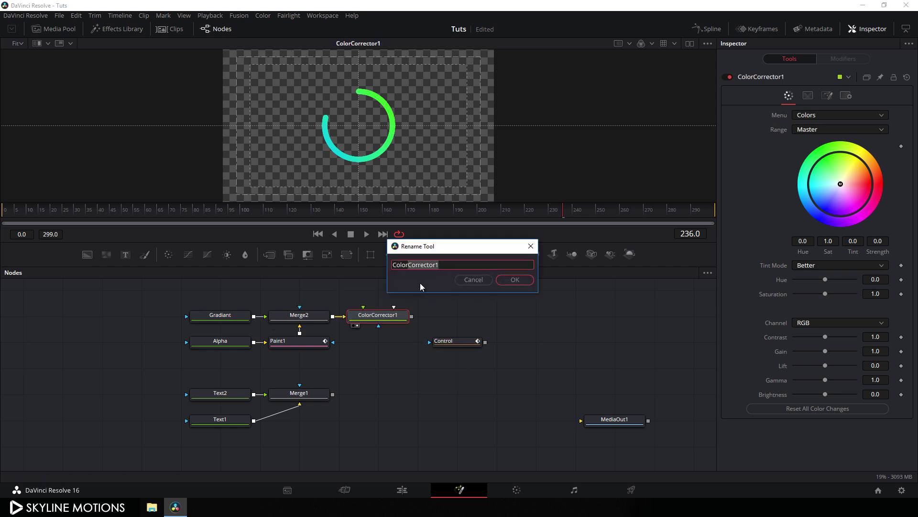
left_click(510, 282)
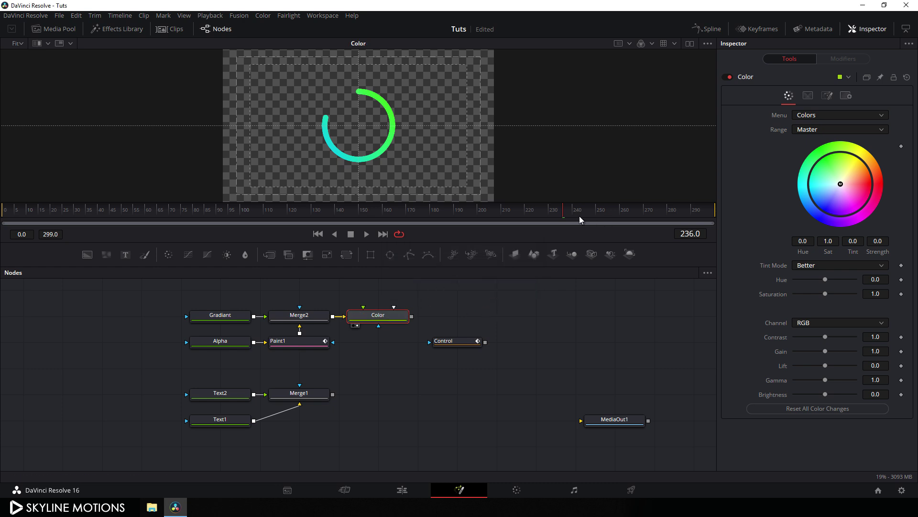
- Keyframe the Color node's hue at 1.0 on frame 299 and -1.0 on frame 0, and scrub to check the colour shift
key("End")
left_click_drag(825, 279, 866, 283)
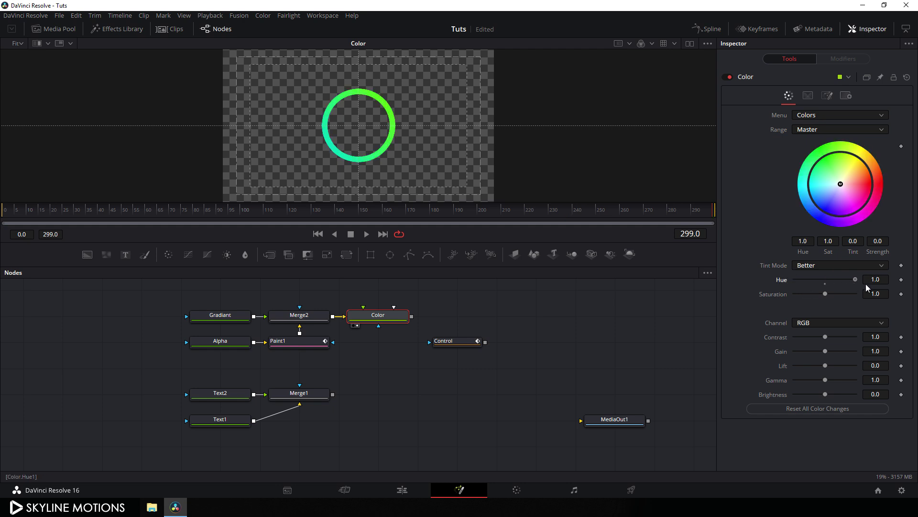
right_click(780, 282)
left_click(787, 286)
mouse_move(612, 216)
left_mouse_down()
mouse_move(266, 234)
mouse_move(11, 234)
left_mouse_up()
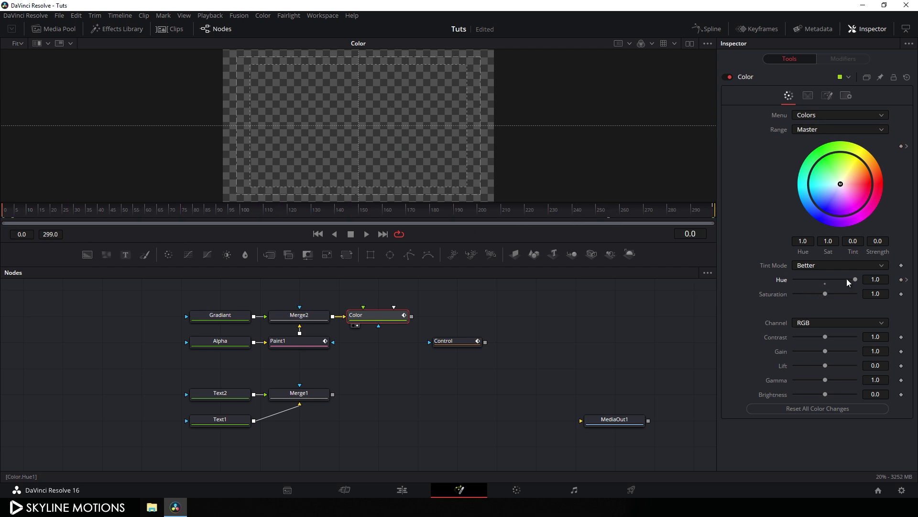
left_click_drag(856, 280, 790, 283)
left_click_drag(114, 210, 486, 221)
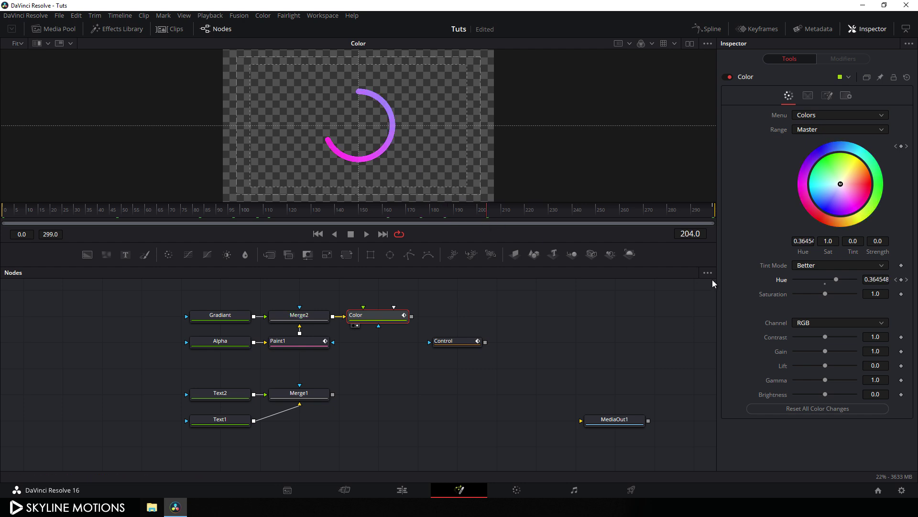
- Set the Color node's saturation to 1.5 and scrub to check the ring
left_click_drag(825, 293, 837, 294)
left_click(878, 293)
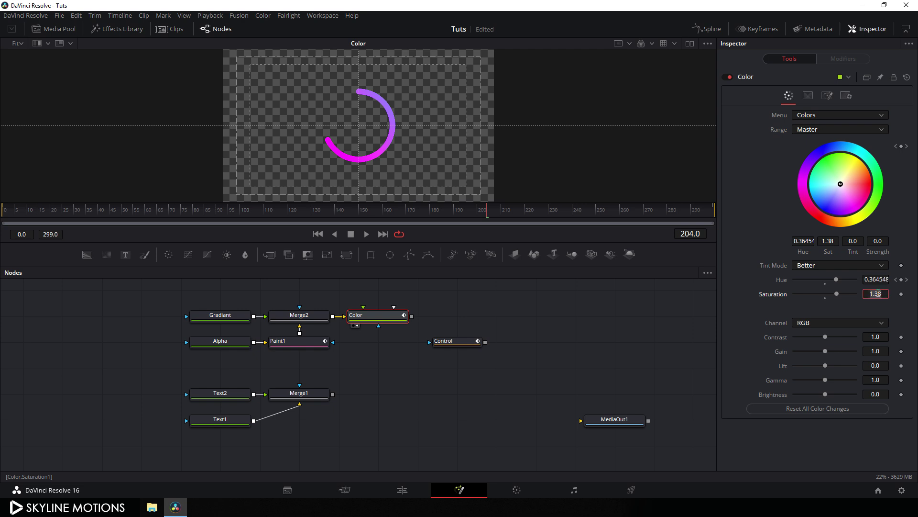
type("1.5")
key("Tab")
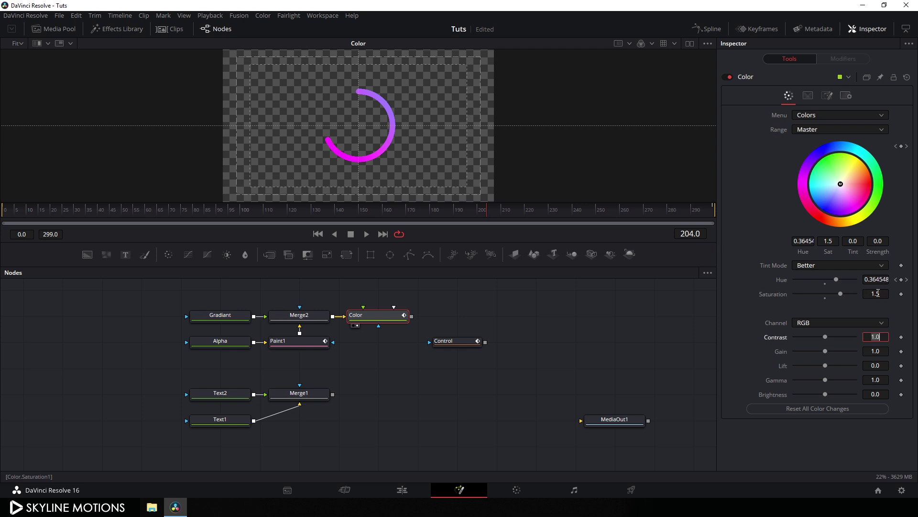
left_click_drag(526, 221, 547, 230)
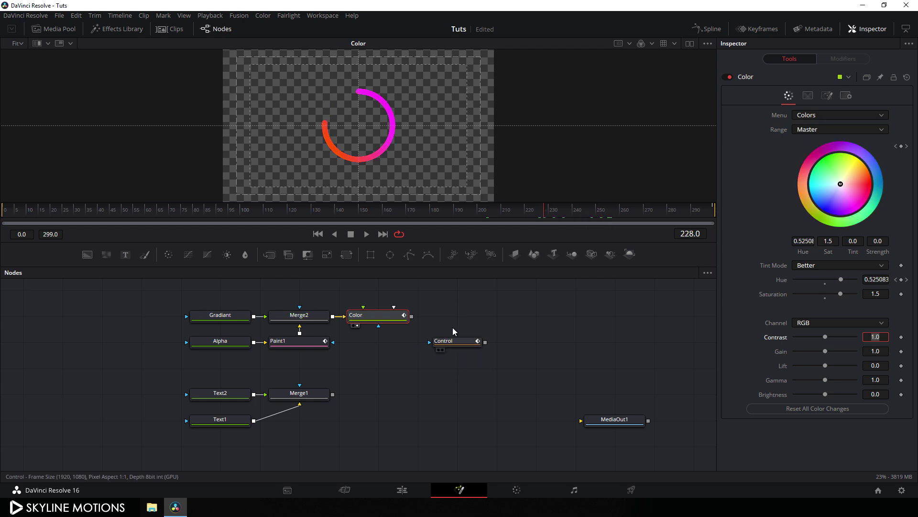
- Add a Glow node after the Color node and show it in the viewer
left_click(378, 319)
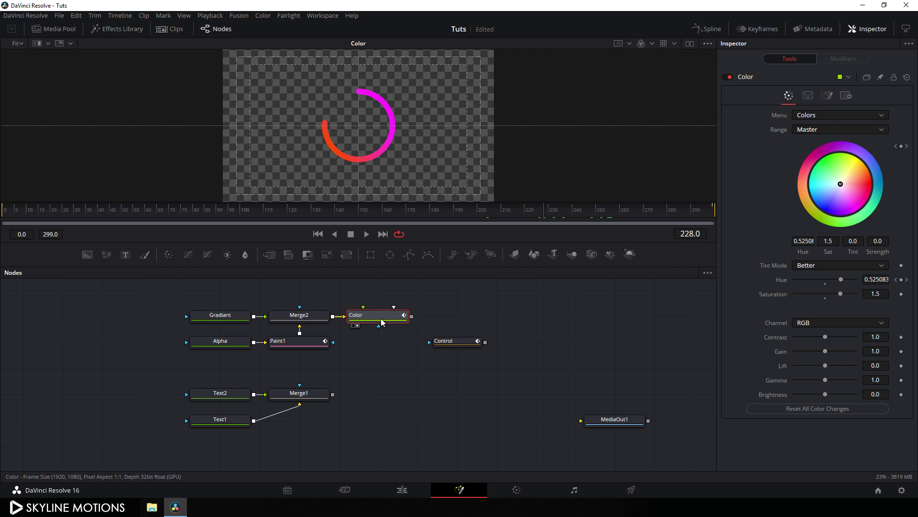
key("shift+space")
type("paint")
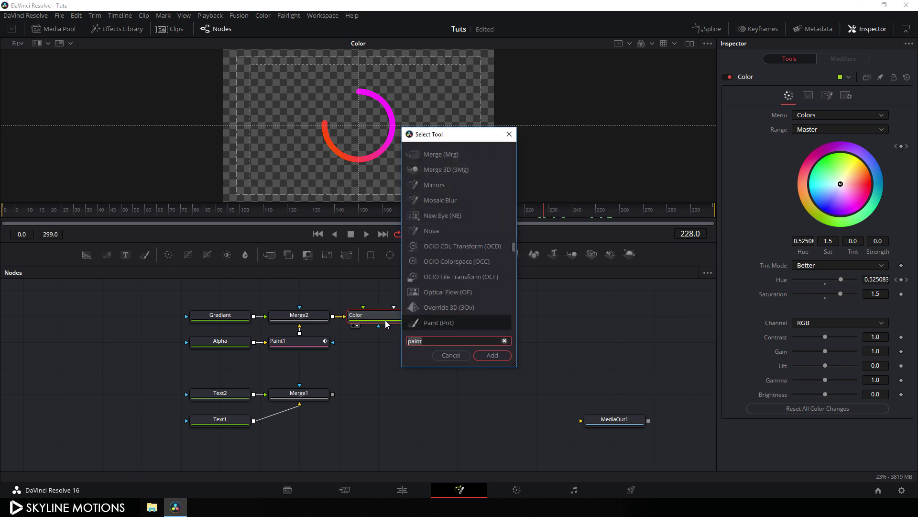
left_click(504, 341)
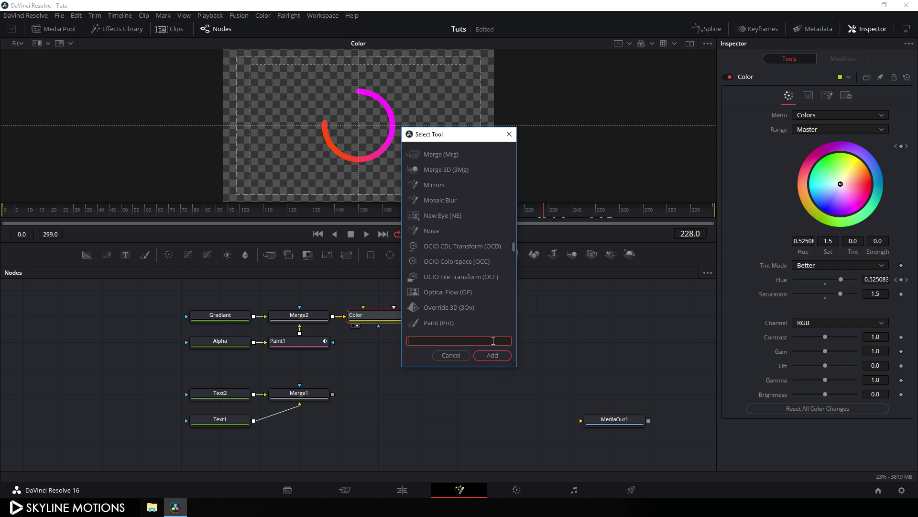
type("glow")
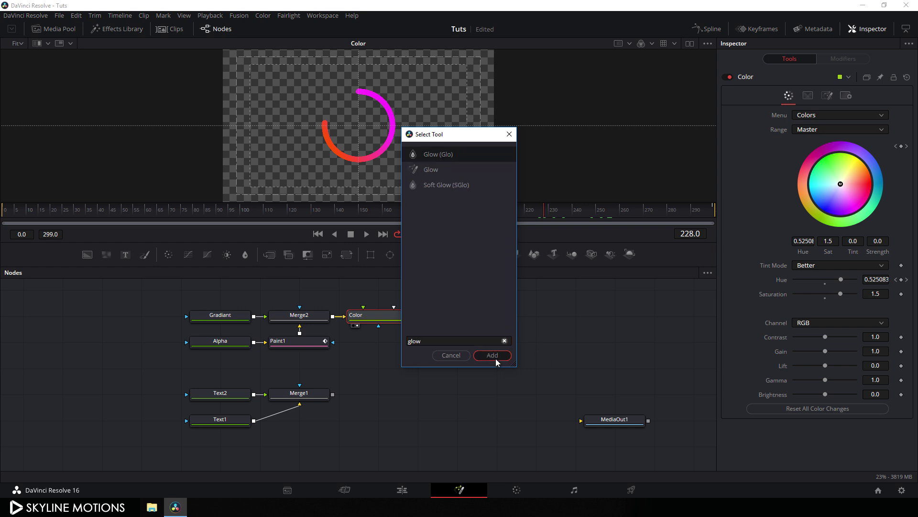
left_click(496, 355)
key("1")
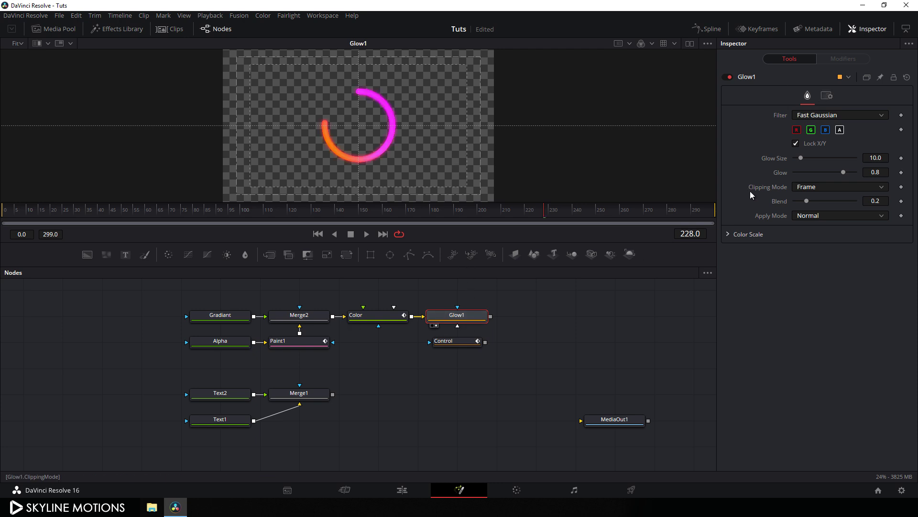
- Set the Glow1 node's glow to 0.5 and its glow size to 22, and scrub to check the ring
left_click_drag(843, 172, 827, 177)
left_click(877, 172)
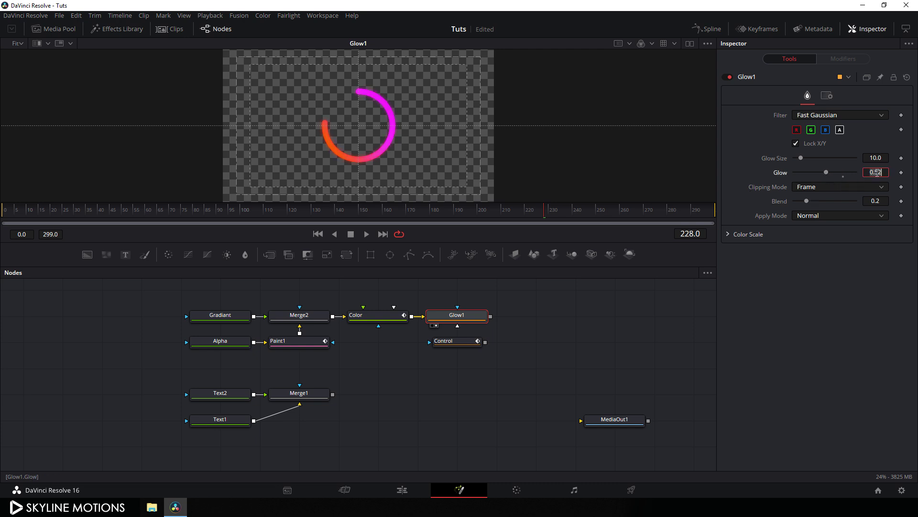
key("BackSpace")
key("Tab")
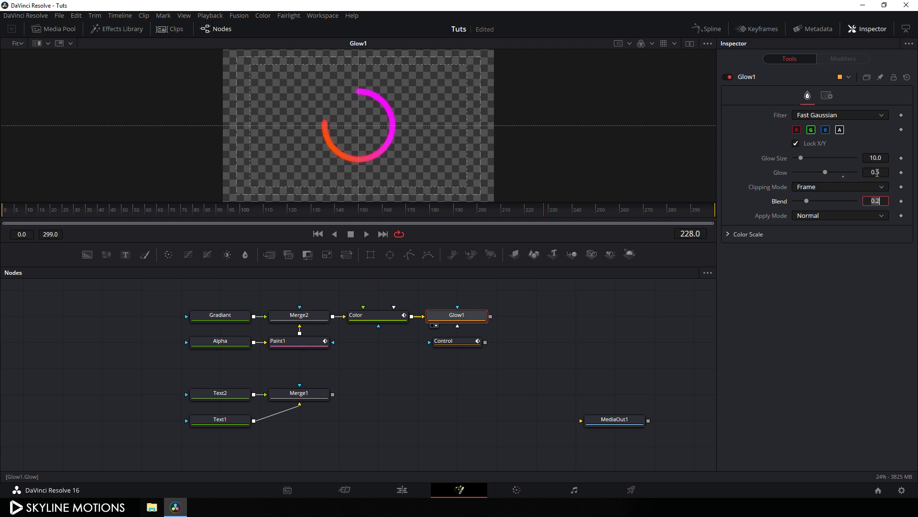
left_click_drag(802, 162, 821, 163)
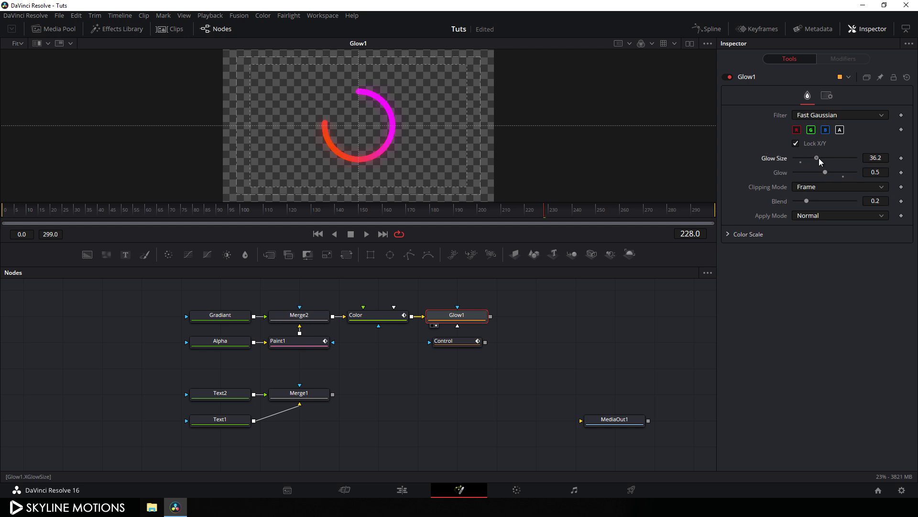
left_click(871, 159)
type("12")
key("Tab")
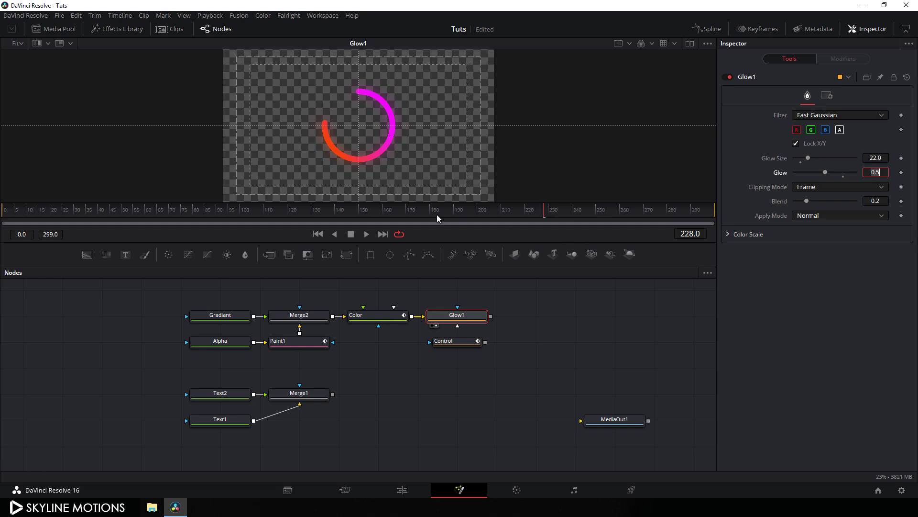
left_click_drag(315, 214, 272, 210)
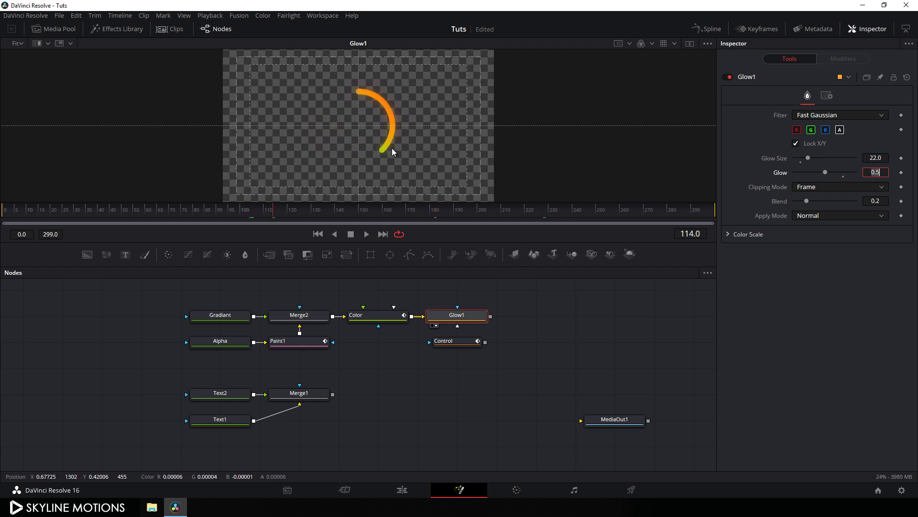
- Move Control beside Text2, and merge Glow1 as foreground over Merge1 with a new Merge node, viewed at frame 299
left_click_drag(453, 344, 137, 389)
scroll(400, 380, "right", 2)
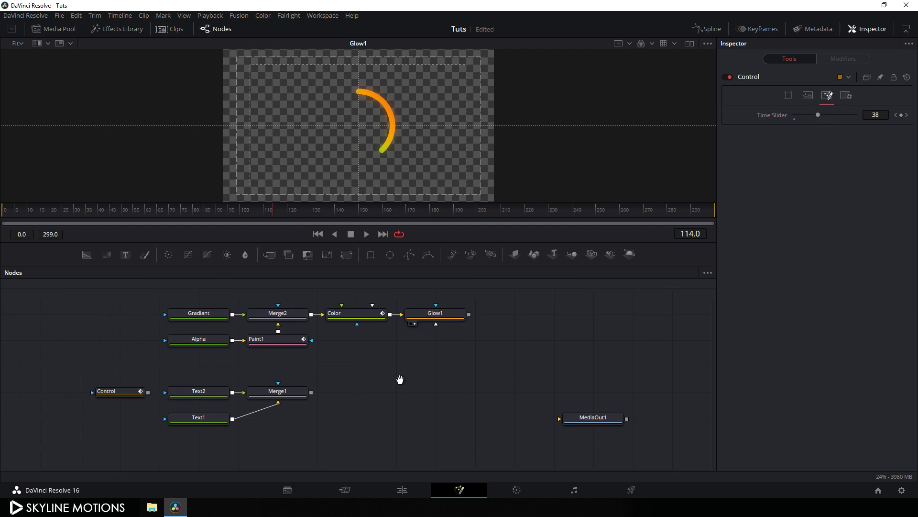
left_click_drag(269, 254, 303, 399)
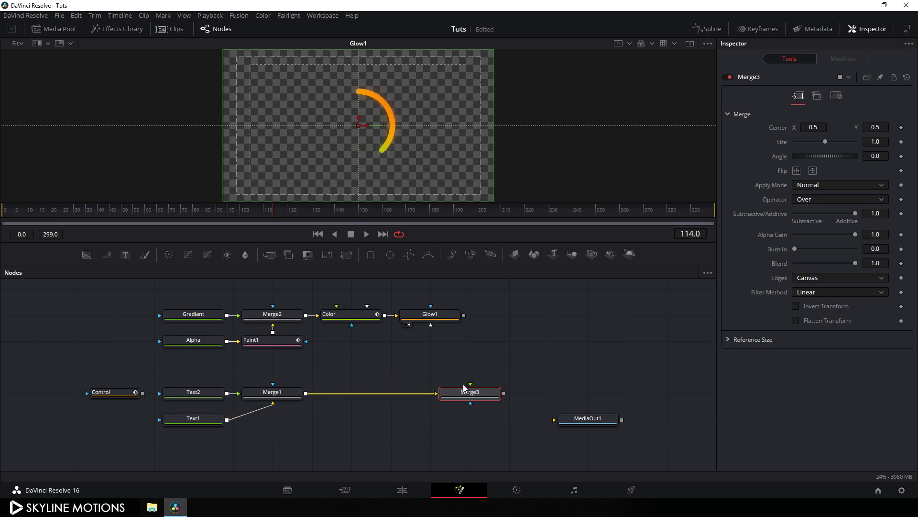
left_click_drag(471, 383, 433, 323)
left_click_drag(471, 397, 423, 85)
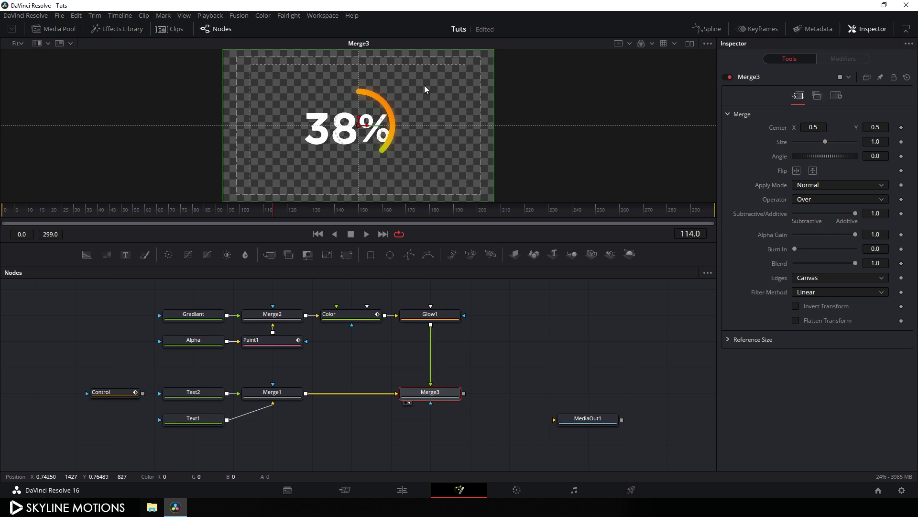
left_click_drag(445, 213, 746, 231)
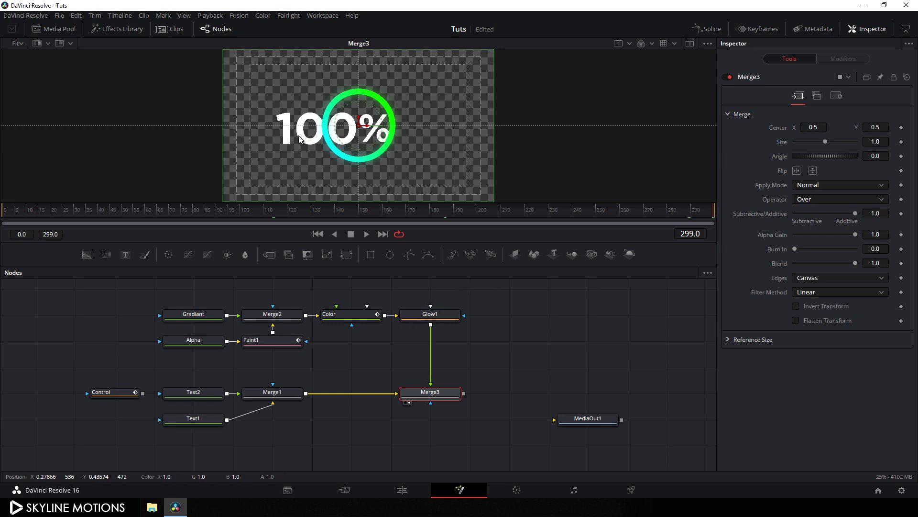
- Insert a Transform node between Merge1 and Merge3 and name it Transform
left_click(282, 395)
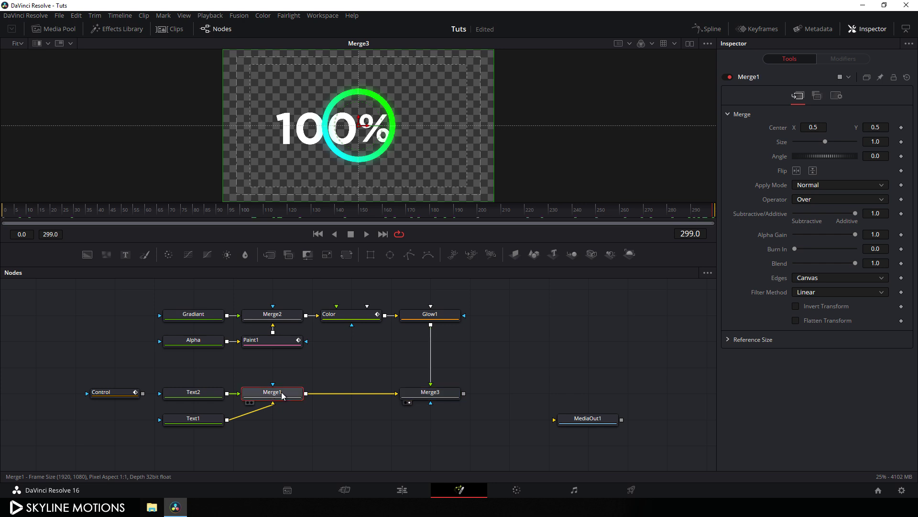
left_click(346, 254)
key("F2")
key("End")
key("BackSpace")
key("Return")
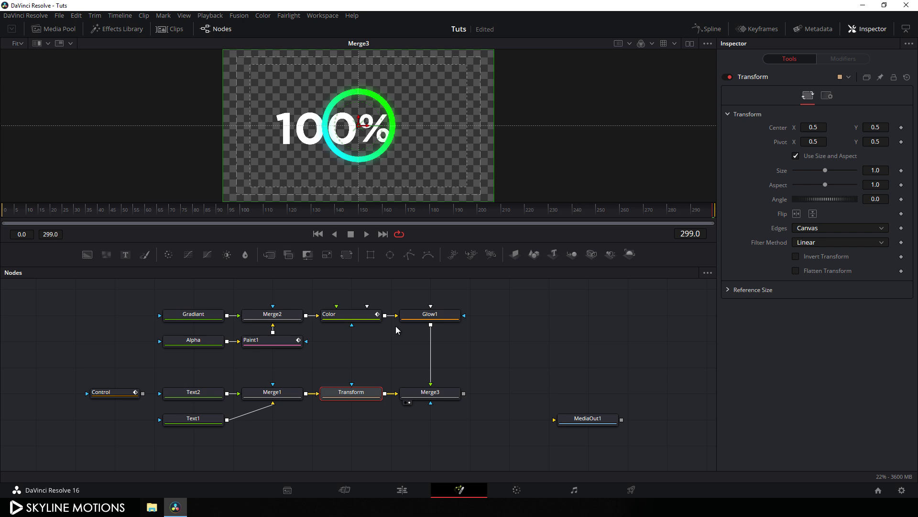
- Set the Transform node's size to 0.5 and move its center to about 0.548, 0.511 so the percentage sits inside the ring
left_click_drag(825, 172, 811, 174)
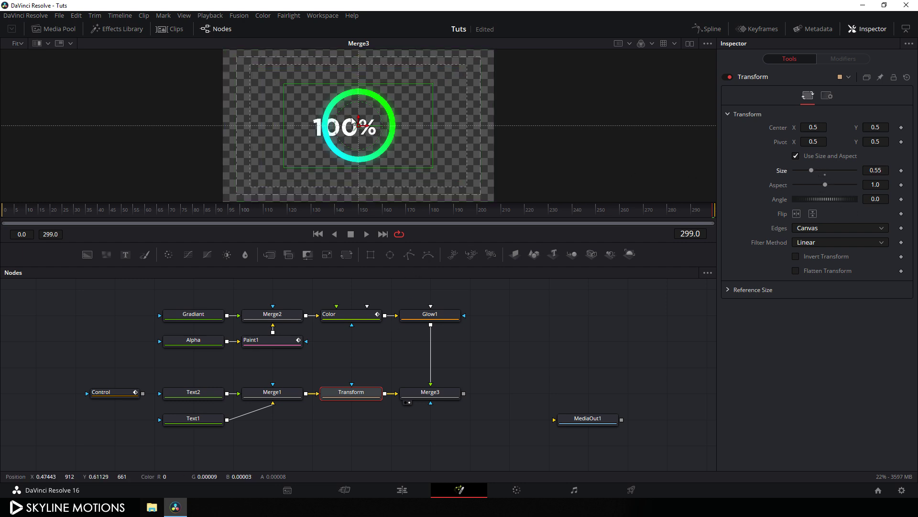
left_click_drag(370, 129, 384, 132)
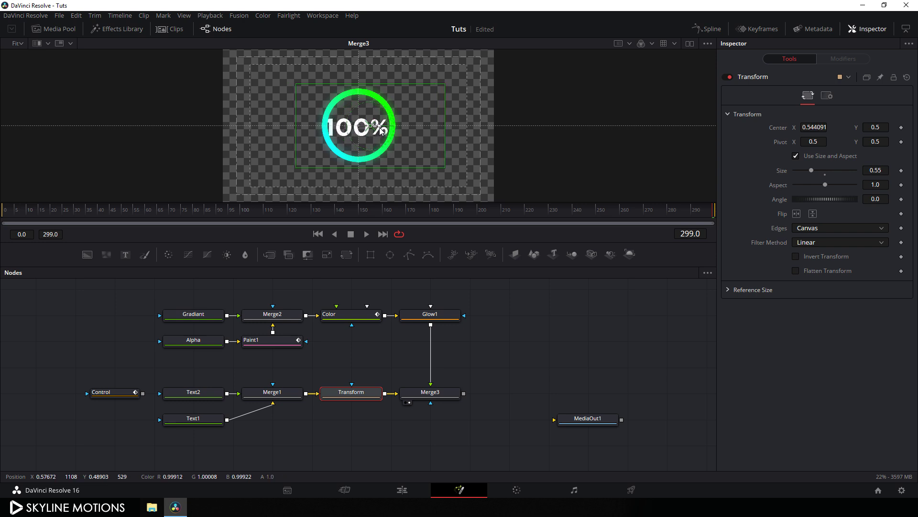
left_click(17, 43)
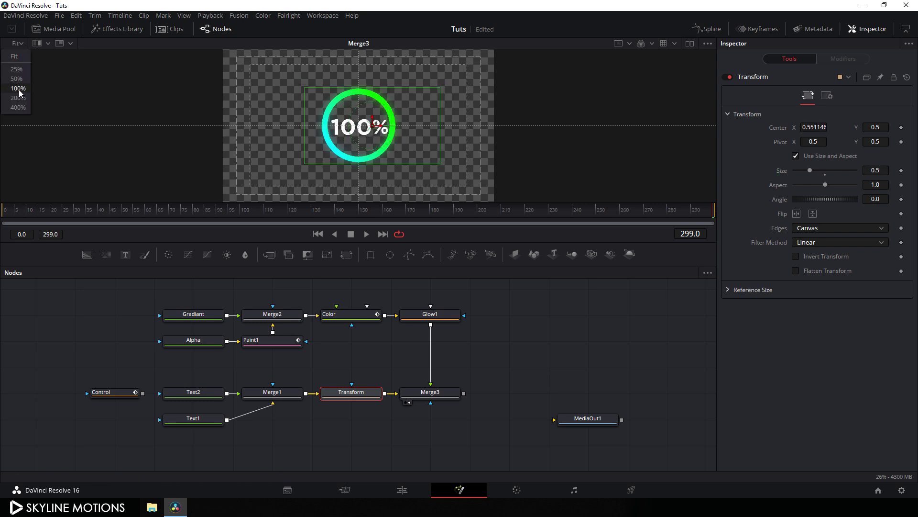
left_click(18, 89)
left_click_drag(416, 130, 413, 125)
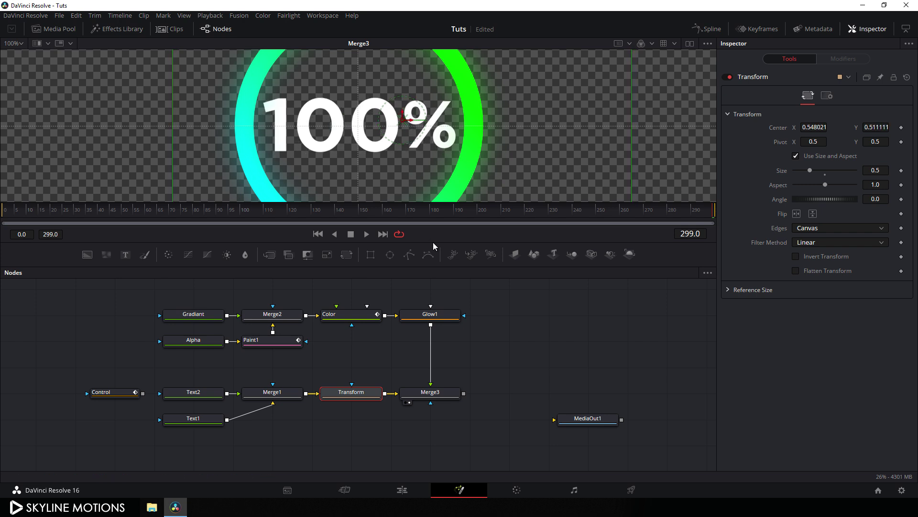
- Deselect the Transform node, make room beside Merge3 in the node graph and enlarge the viewer area
left_click(479, 285)
left_click_drag(519, 319, 466, 334)
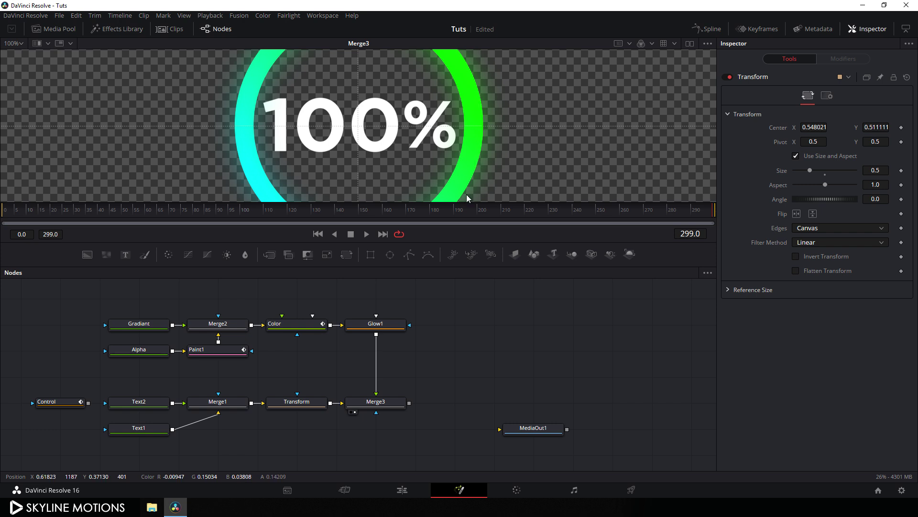
left_click_drag(370, 247, 370, 283)
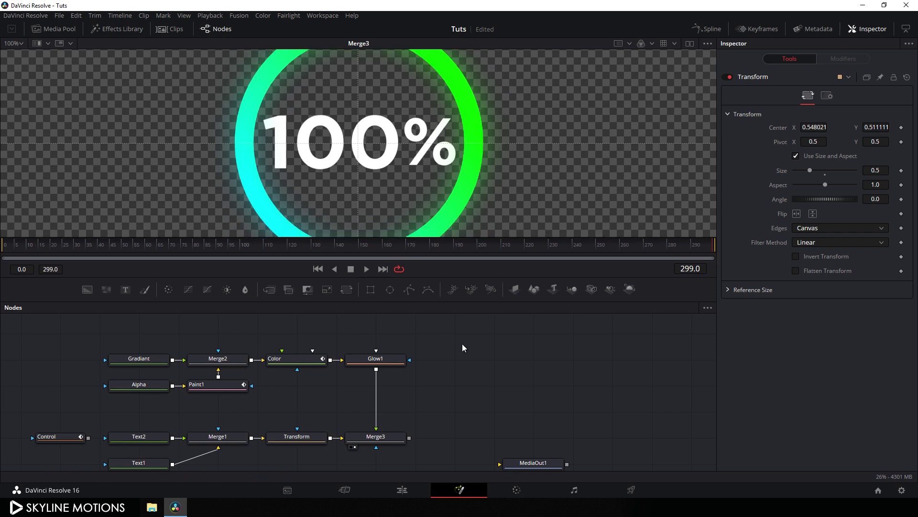
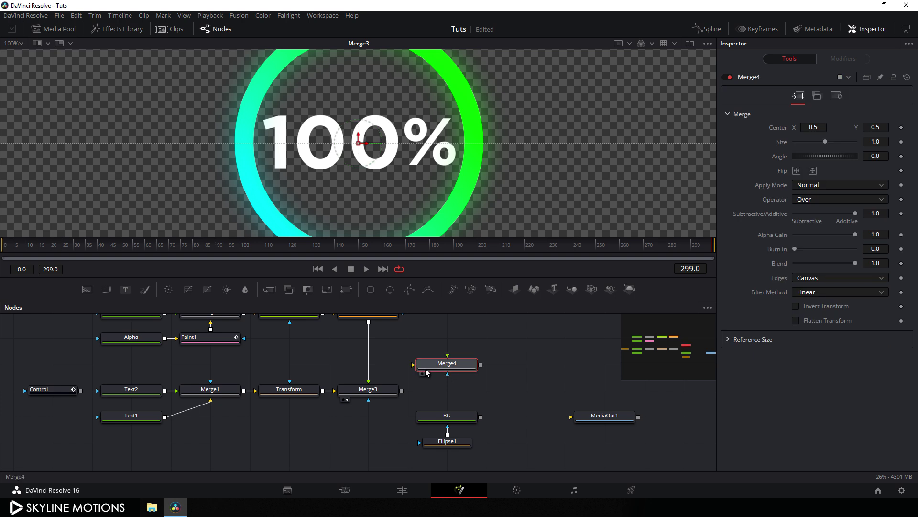
- Connect BG as background and Merge3 as foreground of Merge4, view it and line it up with Merge3 above BG
left_click_drag(442, 367, 483, 367)
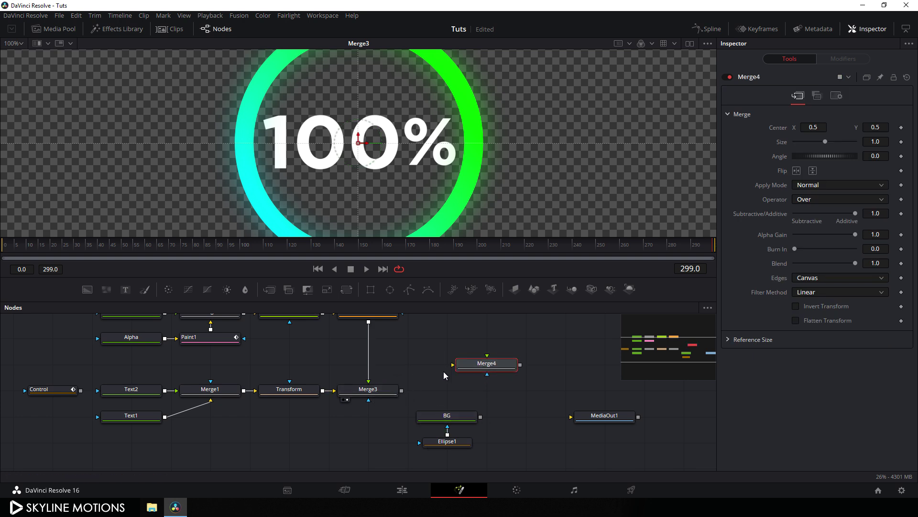
left_click_drag(453, 367, 453, 421)
left_click_drag(452, 365, 415, 354)
left_click_drag(396, 389, 402, 390)
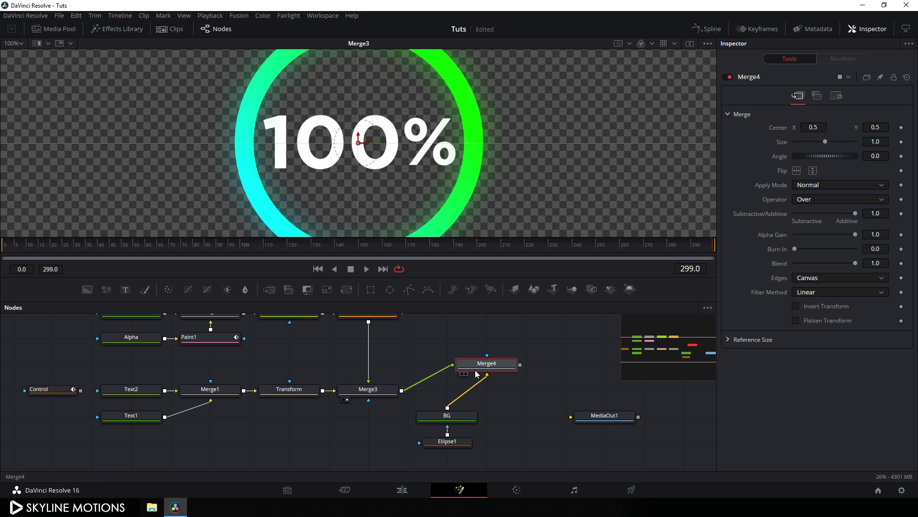
left_click_drag(469, 373, 430, 373)
key("1")
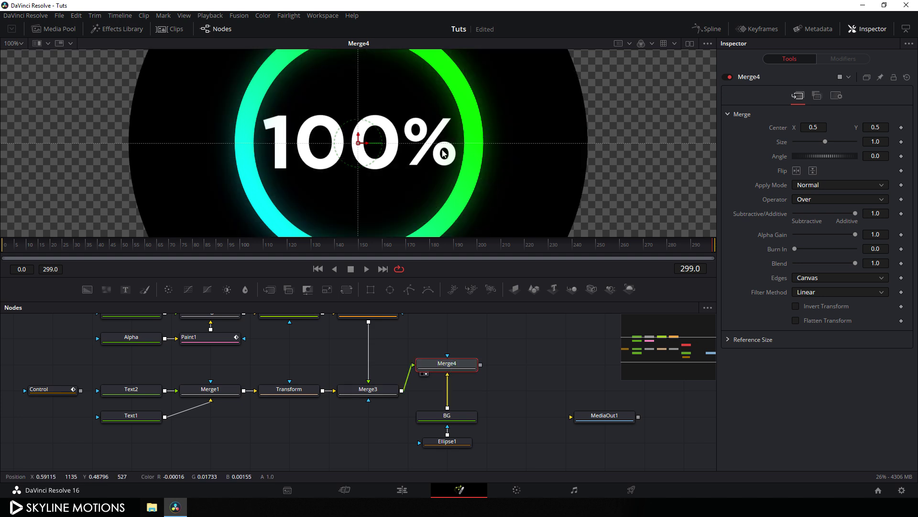
left_click_drag(472, 366, 472, 391)
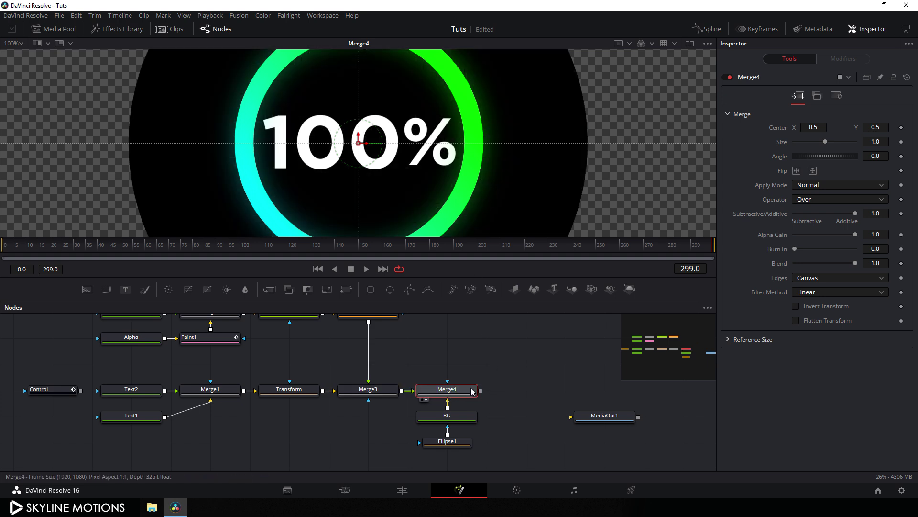
- Shrink the Ellipse1 mask on BG to about 0.252 in width and height so the circle sits within the progress ring
left_click(454, 445)
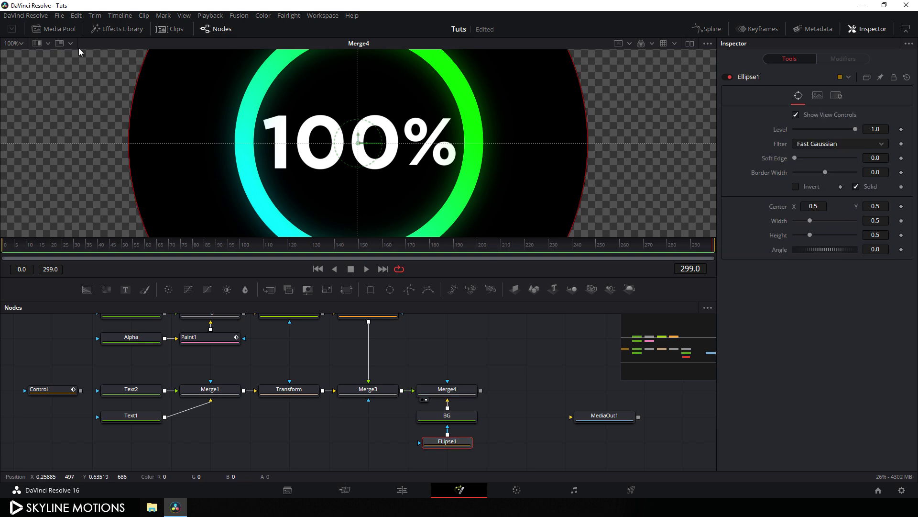
left_click(22, 44)
left_click(21, 54)
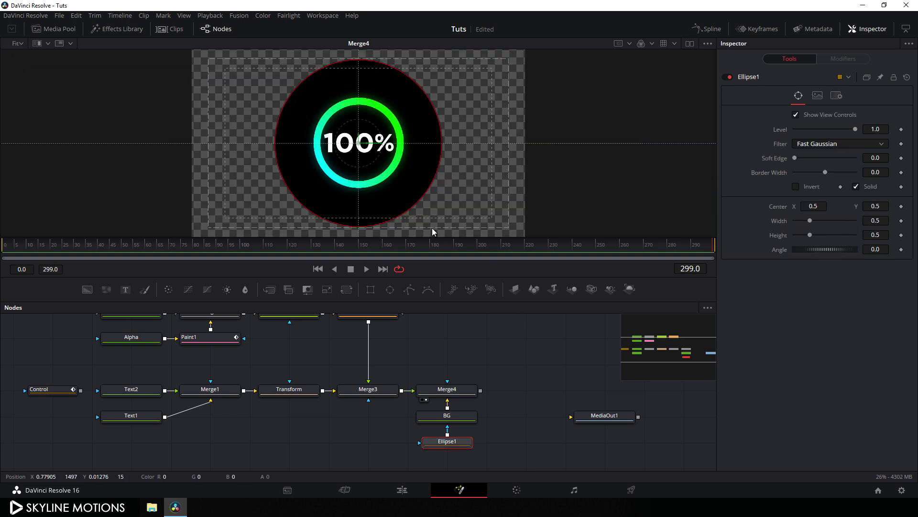
left_click_drag(409, 215, 385, 180)
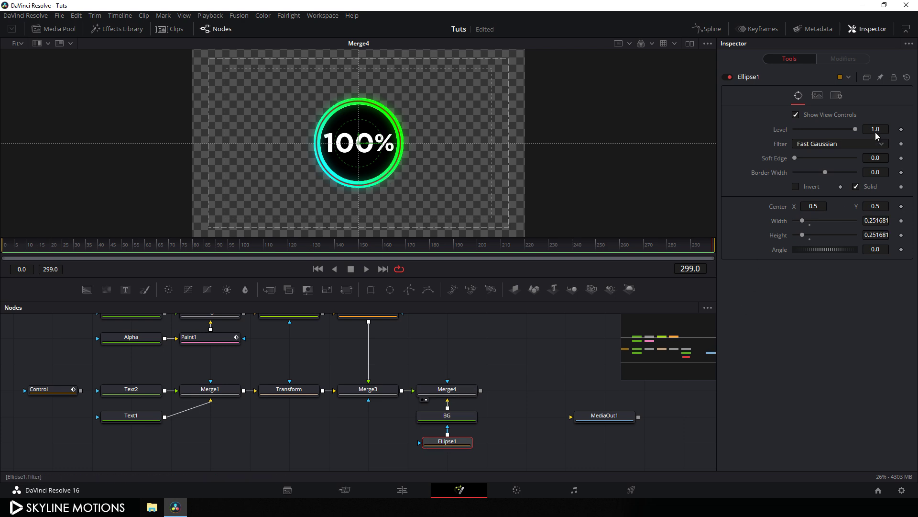
- Turn off Solid on the Ellipse1 mask and set its border width to 0.023 to make it a ring outline
left_click(856, 186)
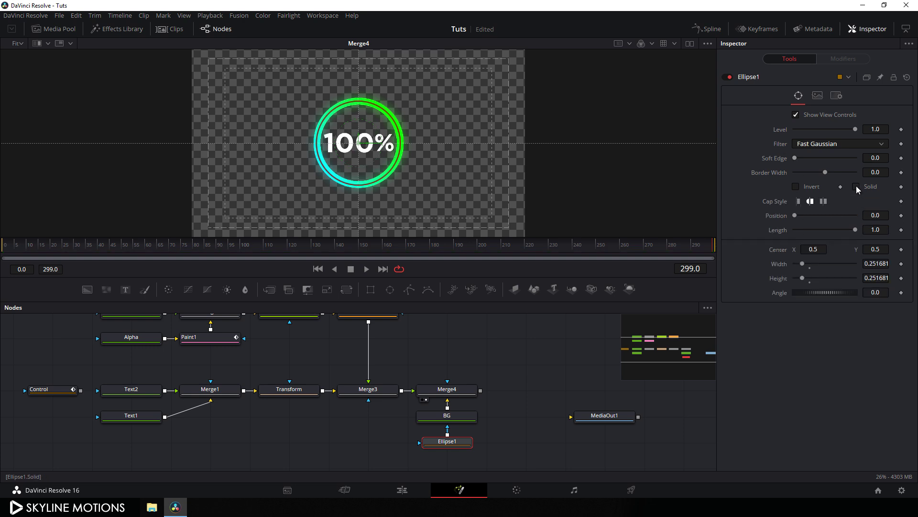
left_click_drag(825, 175, 830, 176)
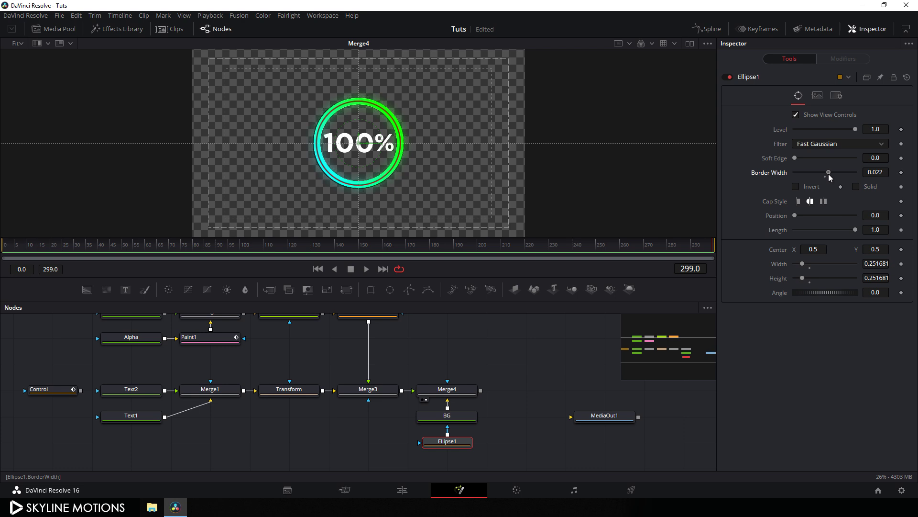
left_click(888, 173)
type("3")
key("Tab")
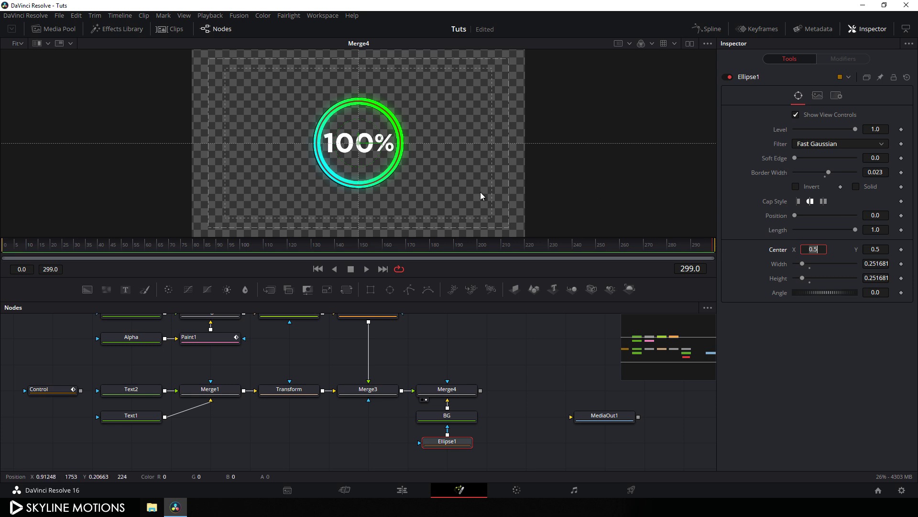
- With the viewer at 100%, fine-tune the Ellipse1 ring to about 0.251 in width and height to match the coloured ring
left_click(18, 43)
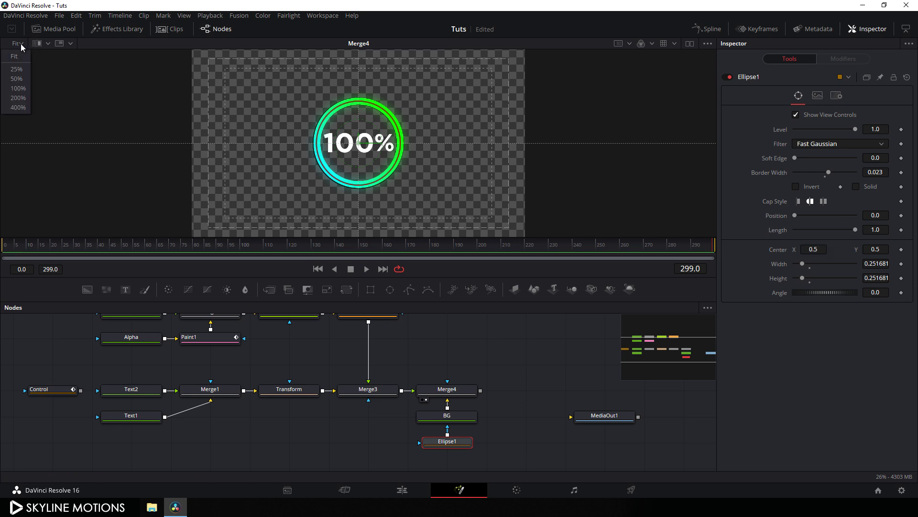
left_click(18, 89)
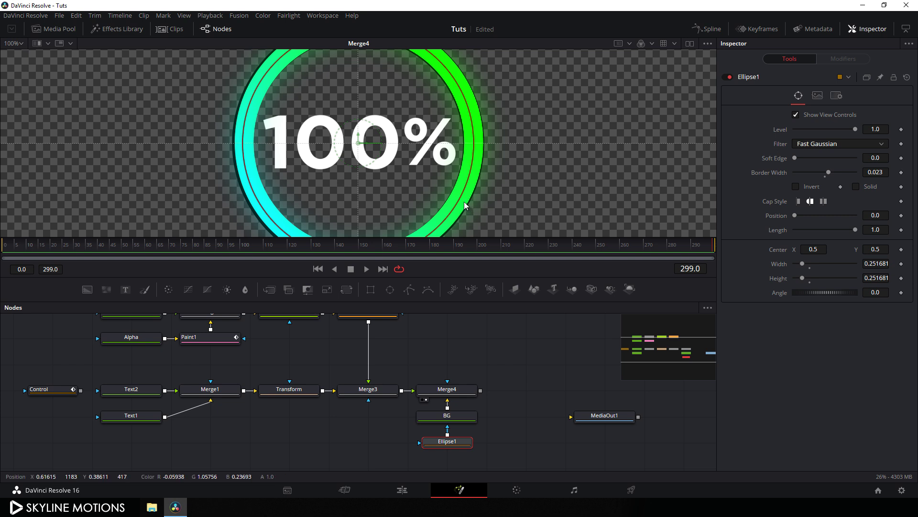
left_click_drag(464, 202, 455, 195)
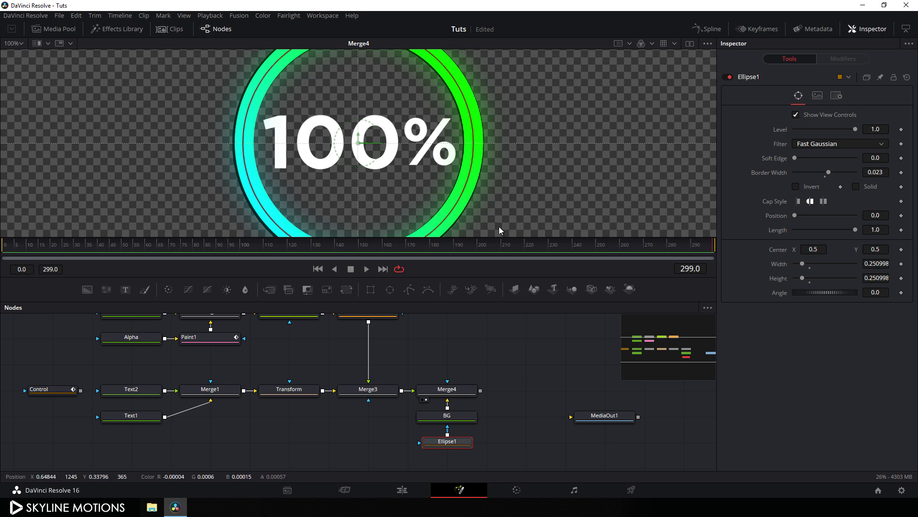
- Add a Background node and a Merge node after Merge4, connect the new background as its background input and Merge4 as foreground, and view it
scroll(526, 404, "down", 2)
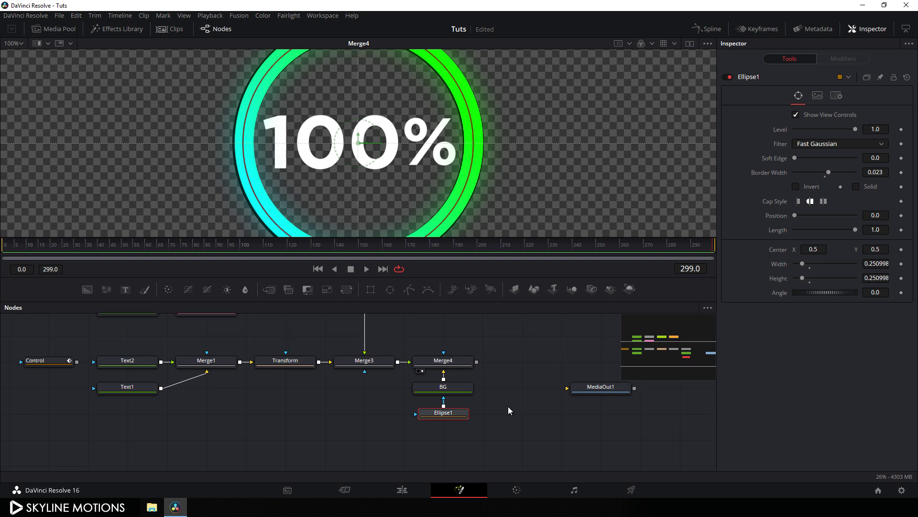
left_click_drag(512, 387, 471, 381)
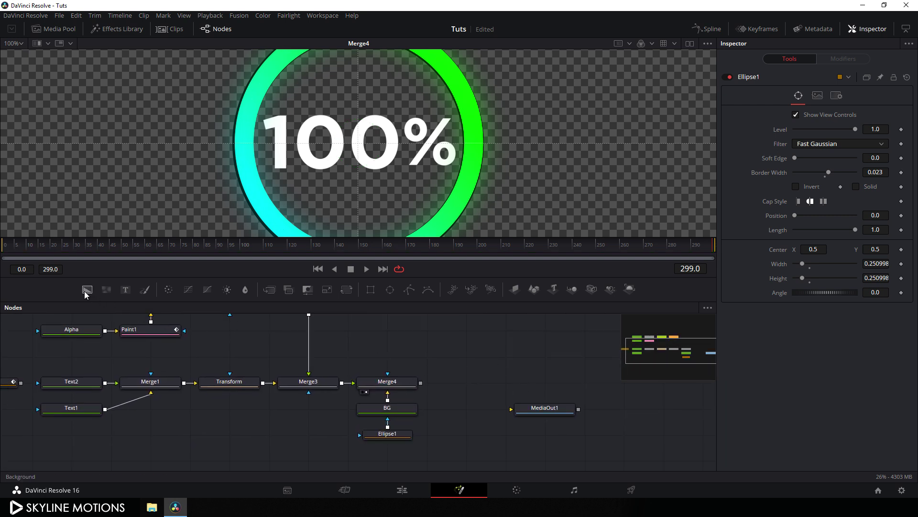
left_click_drag(87, 290, 520, 380)
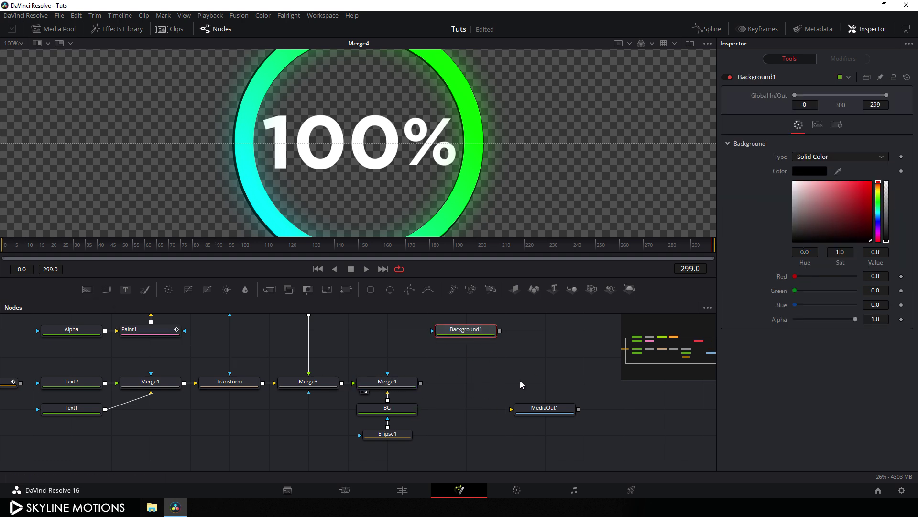
left_click_drag(272, 295, 403, 387)
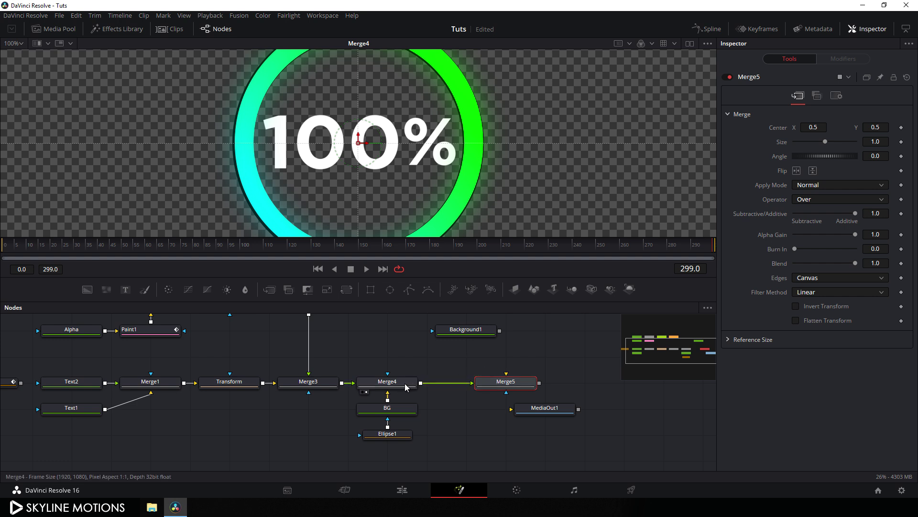
left_click_drag(507, 373, 466, 331)
left_click_drag(513, 389, 473, 390)
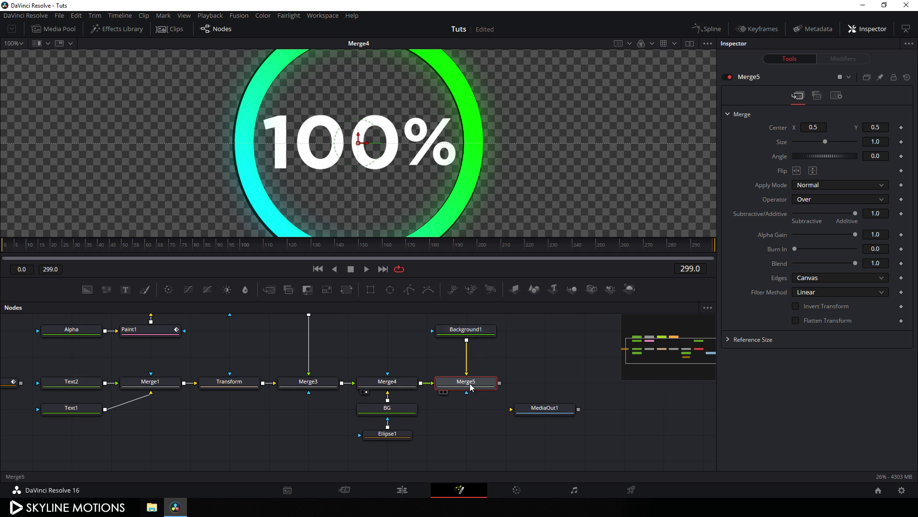
key("1")
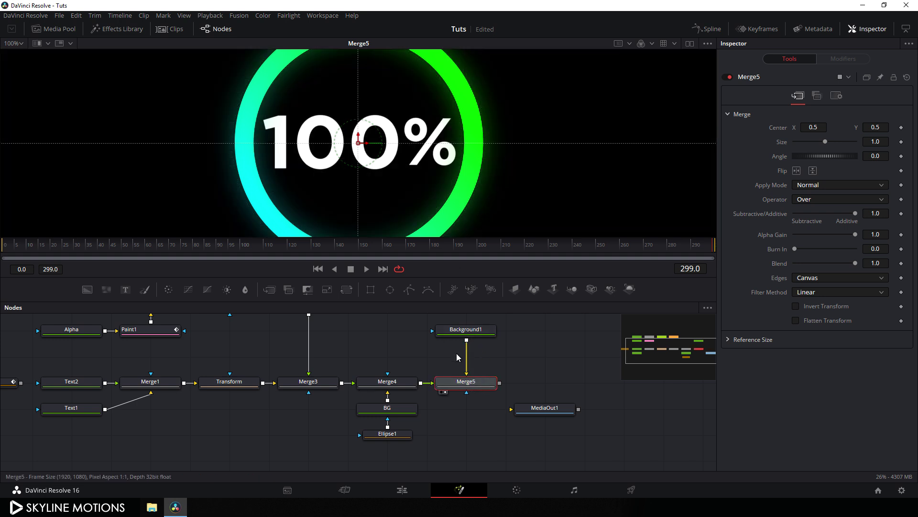
- Set the Background1 colour to a dark gray of 0.071 and fit the whole frame in the viewer
scroll(456, 337, "up", 1)
left_click(456, 337)
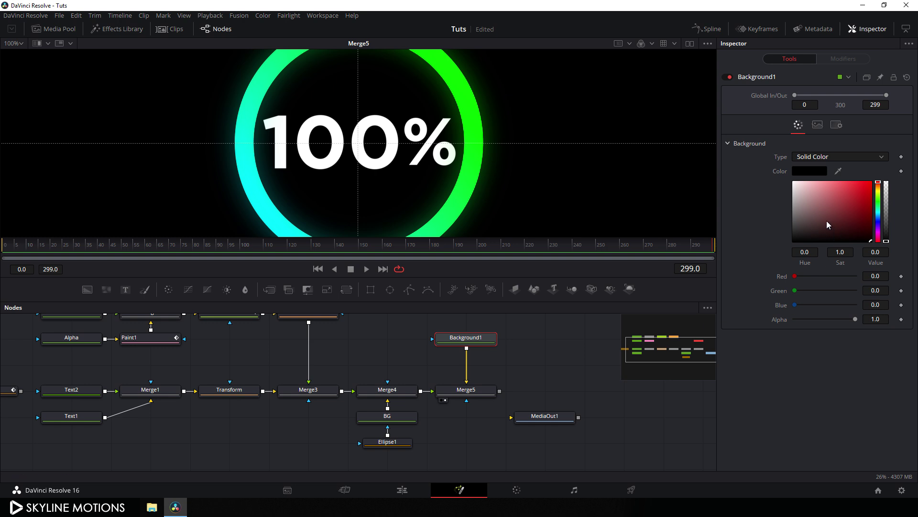
left_click_drag(827, 220, 764, 237)
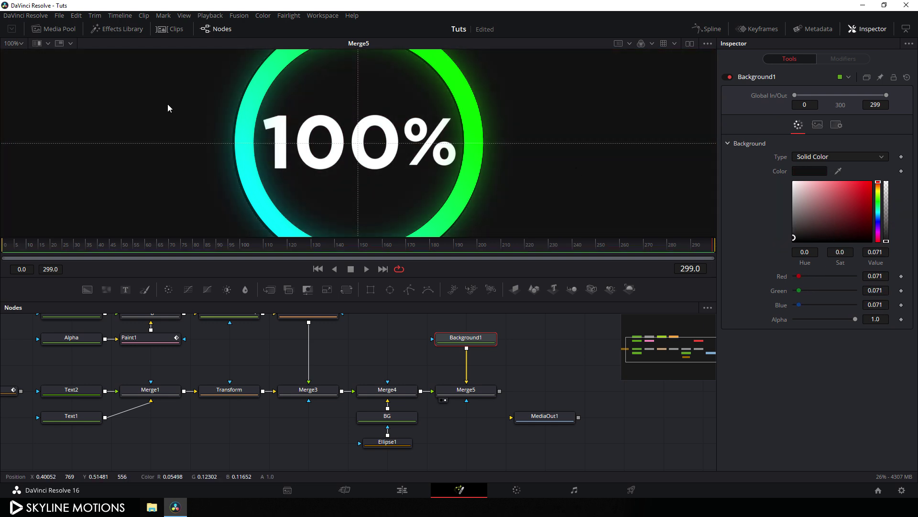
left_click(21, 44)
left_click(17, 56)
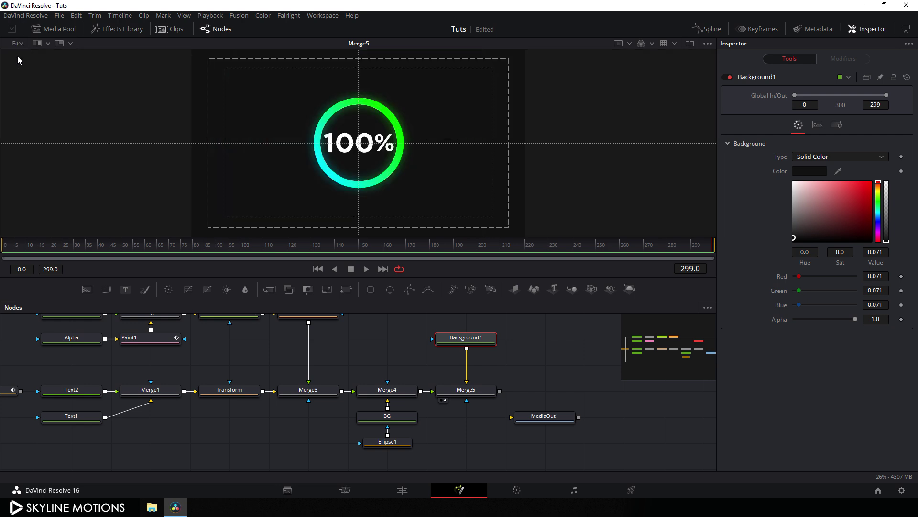
- At frame 0, center the percentage inside the ring by setting the Transform node's center X to 0.5
left_click(260, 238)
left_click_drag(259, 236, 5, 249)
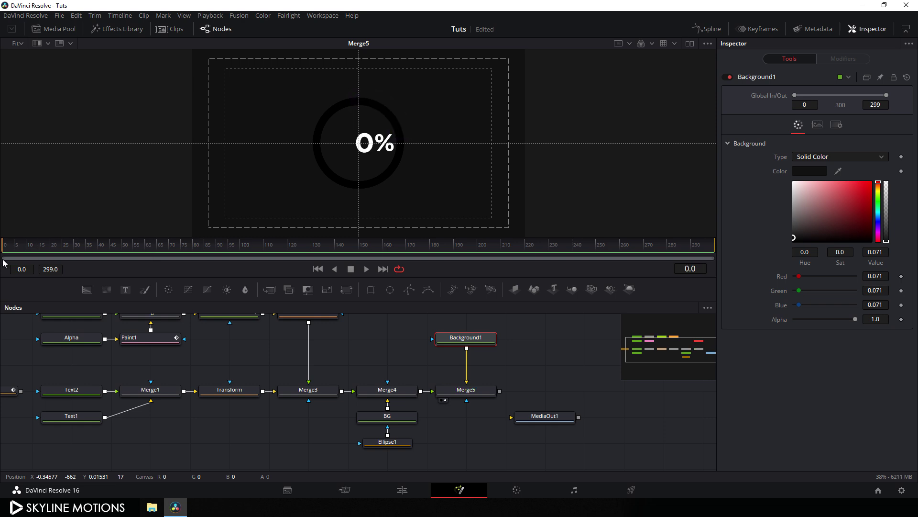
left_click(230, 391)
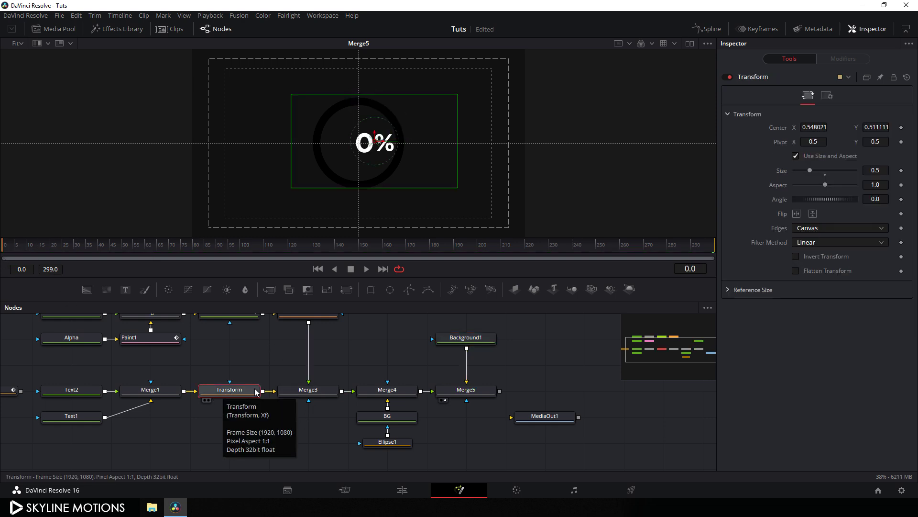
left_click(22, 46)
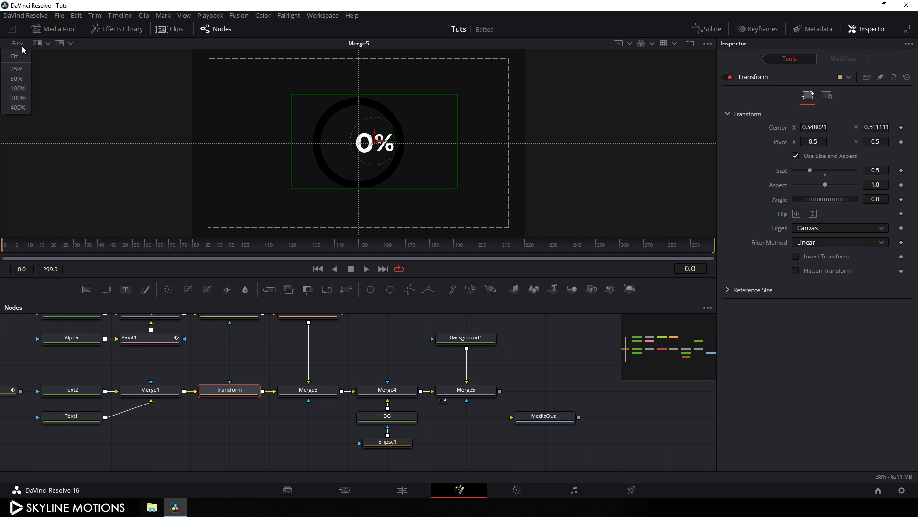
left_click(19, 89)
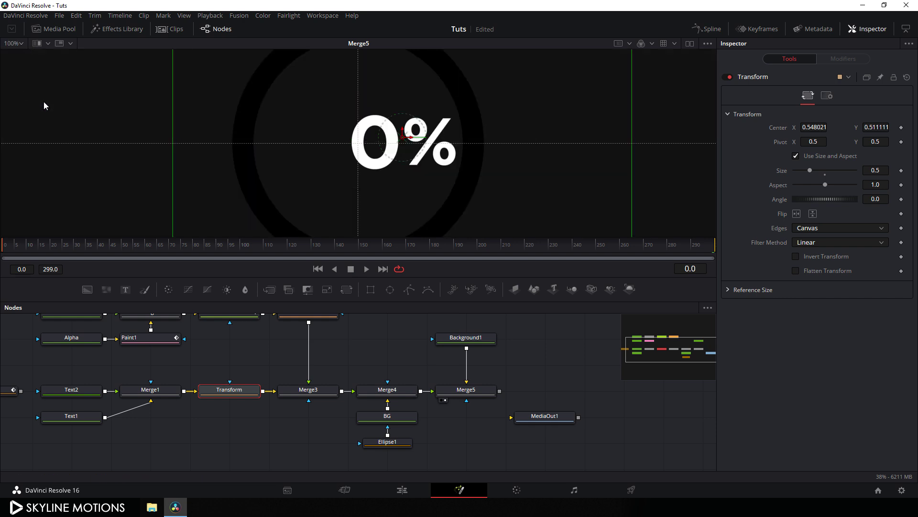
left_click_drag(409, 138, 369, 140)
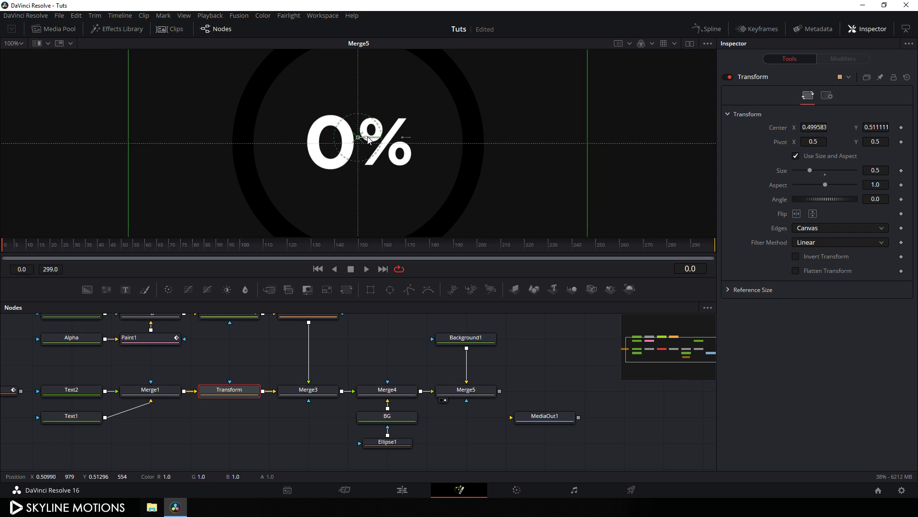
left_click(809, 127)
type(".5")
key("Tab")
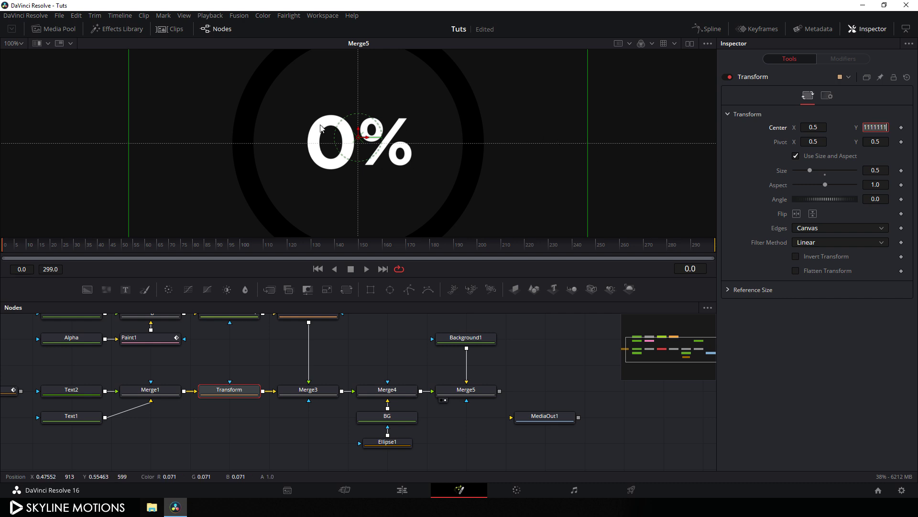
- Animate the Transform node's center from frame 0, hold it until shortly before frame 29, and set X to about 0.514 at frame 29
right_click(775, 127)
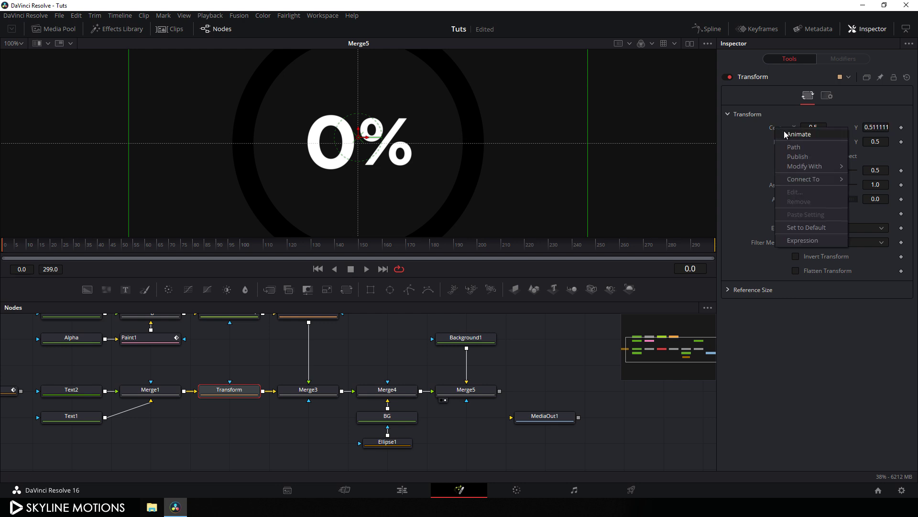
left_click(799, 134)
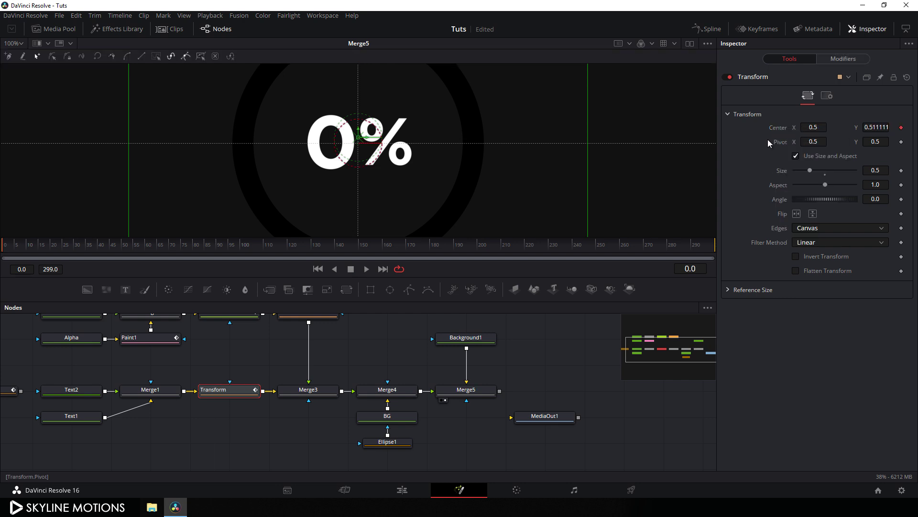
left_click_drag(24, 247, 56, 256)
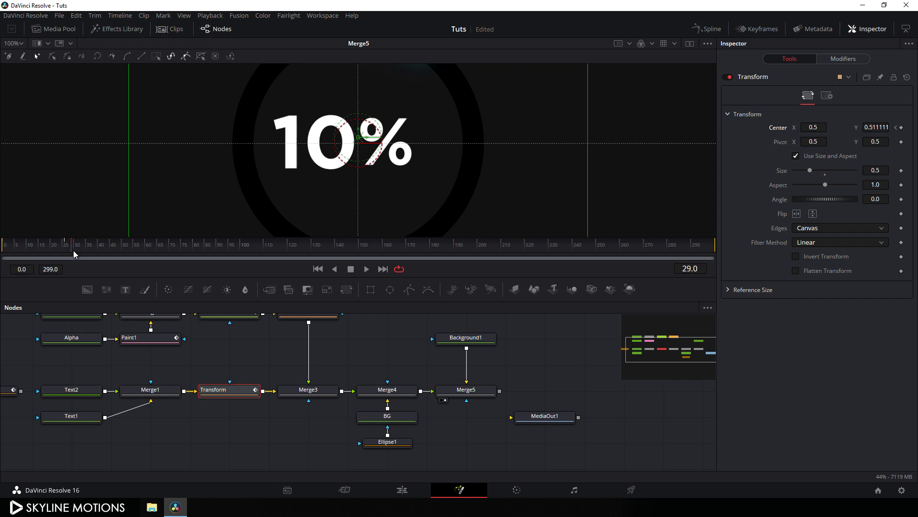
left_click_drag(367, 139, 381, 150)
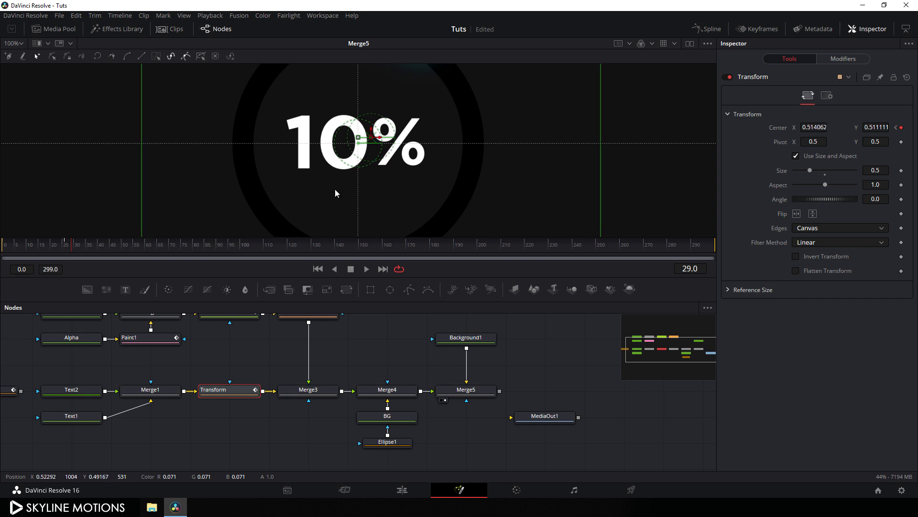
- Add a hold keyframe for the Transform center at frame 58 and set its X to about 0.527 at frame 61
left_click(141, 248)
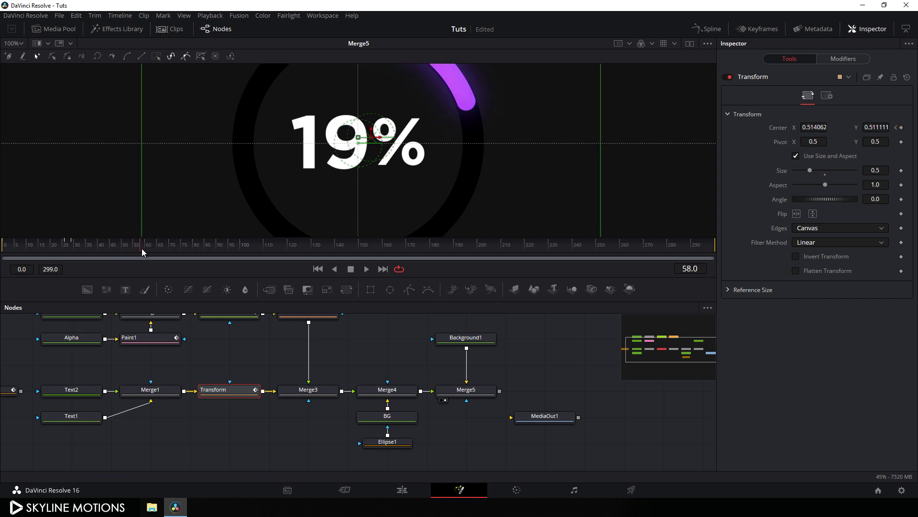
left_click(902, 128)
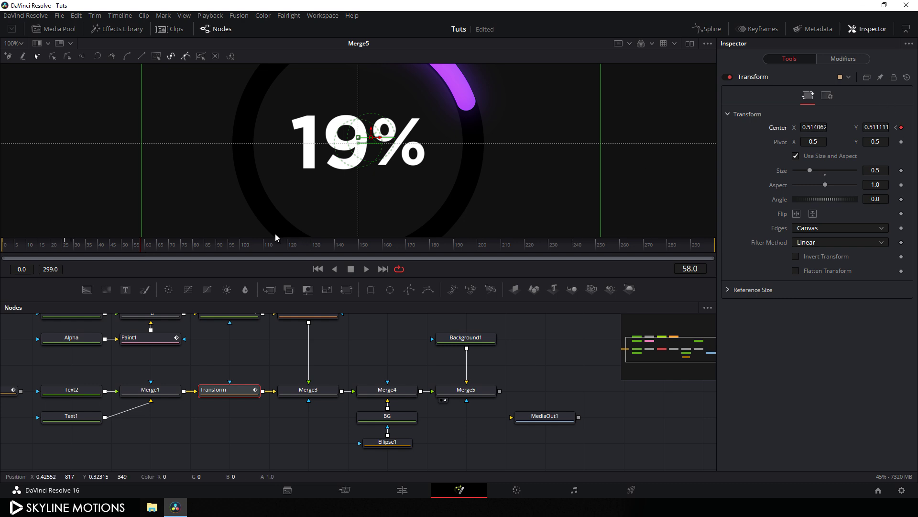
left_click(147, 246)
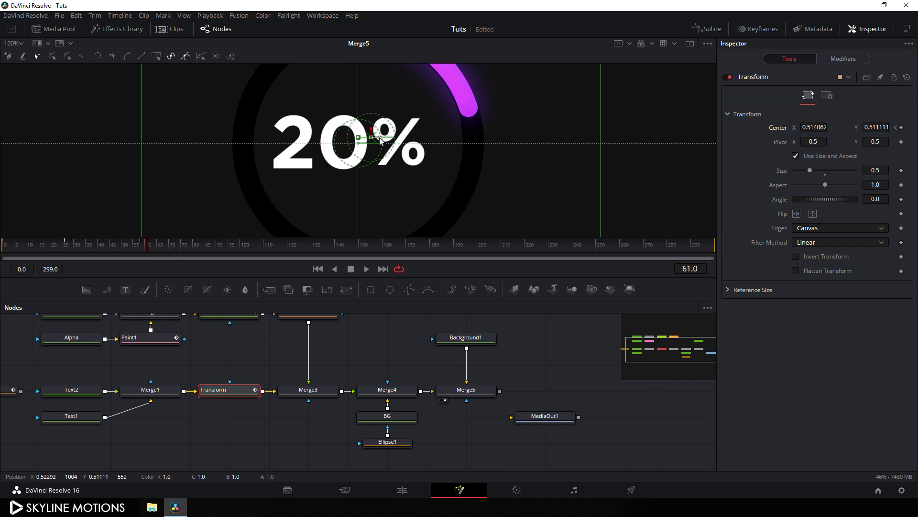
left_click_drag(381, 138, 392, 139)
- Add a hold keyframe for the Transform center at frame 117 and set its X to about 0.529 at frame 120
left_click_drag(181, 244, 282, 249)
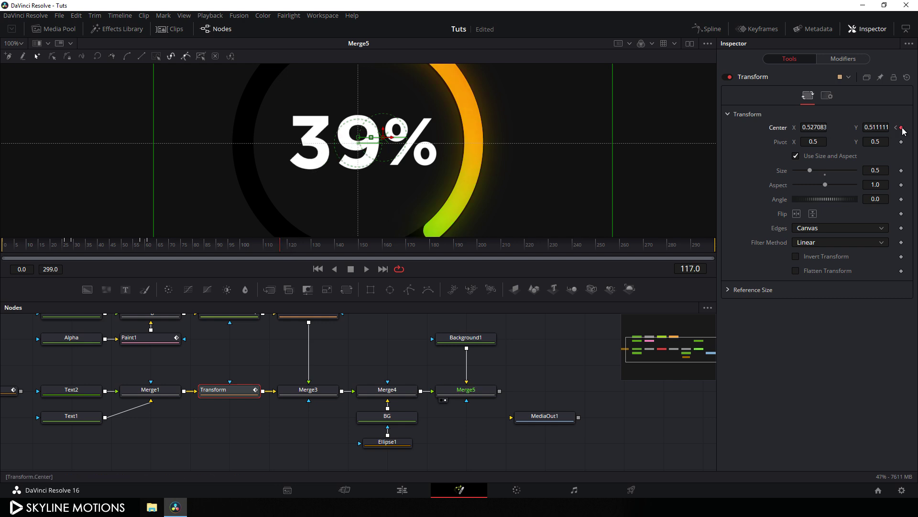
left_click(288, 249)
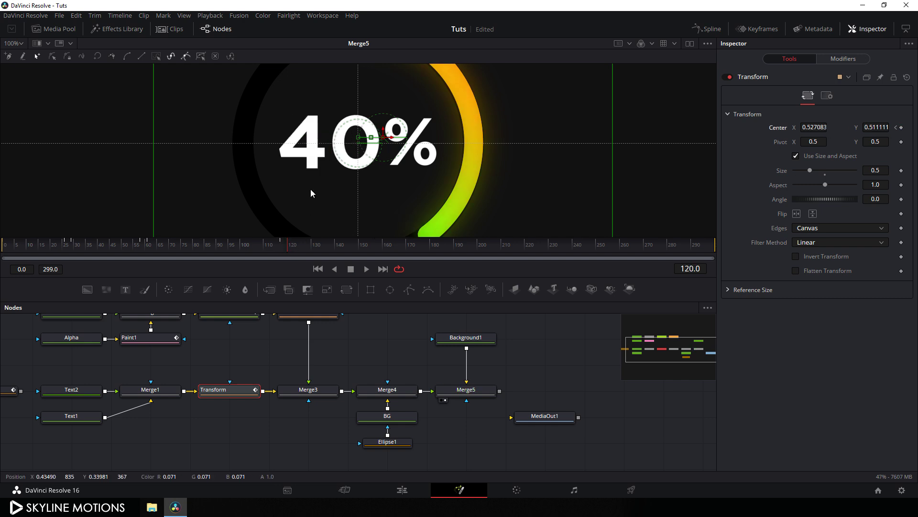
left_click_drag(392, 138, 394, 142)
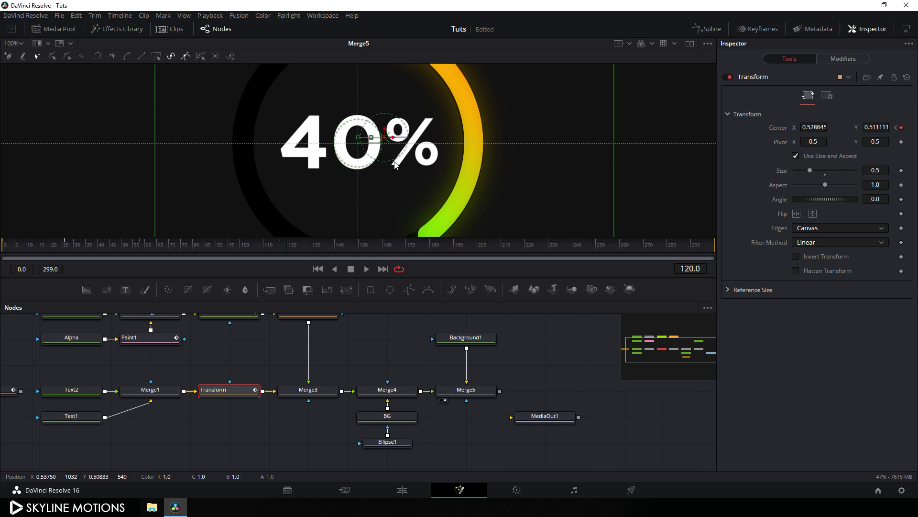
- Add a hold keyframe for the Transform center at frame 295 and set its X to about 0.548 at frame 299
left_click_drag(297, 245, 705, 250)
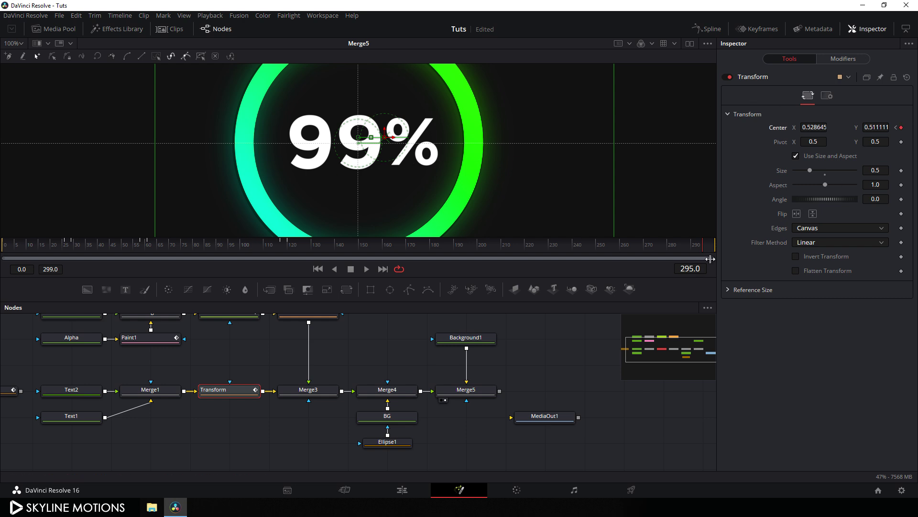
left_click_drag(705, 252, 762, 254)
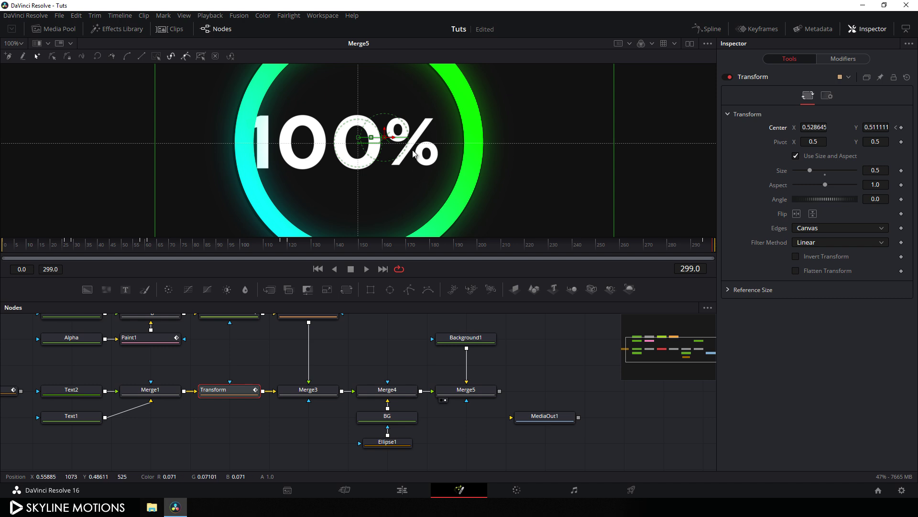
left_click_drag(398, 139, 412, 150)
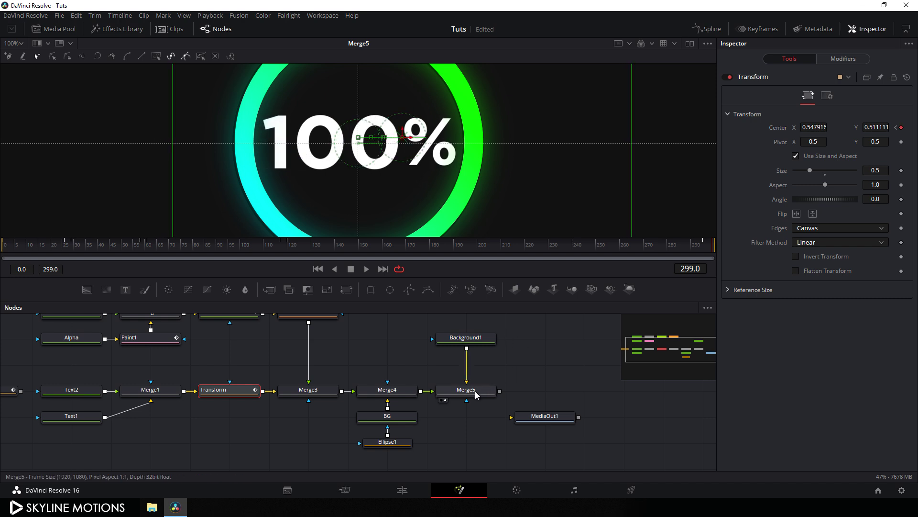
- Connect the Merge5 output to MediaOut1 and place MediaOut1 in line with the node chain
left_click_drag(546, 417, 583, 417)
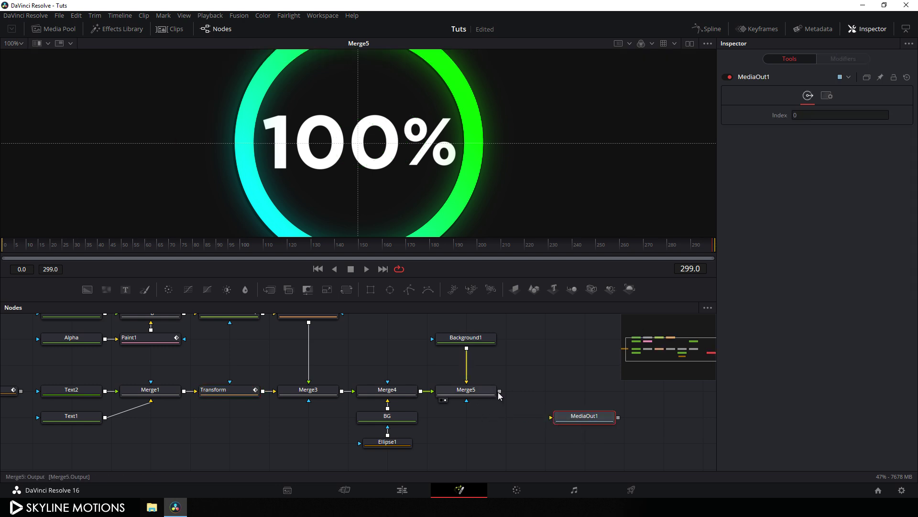
left_click_drag(499, 391, 572, 397)
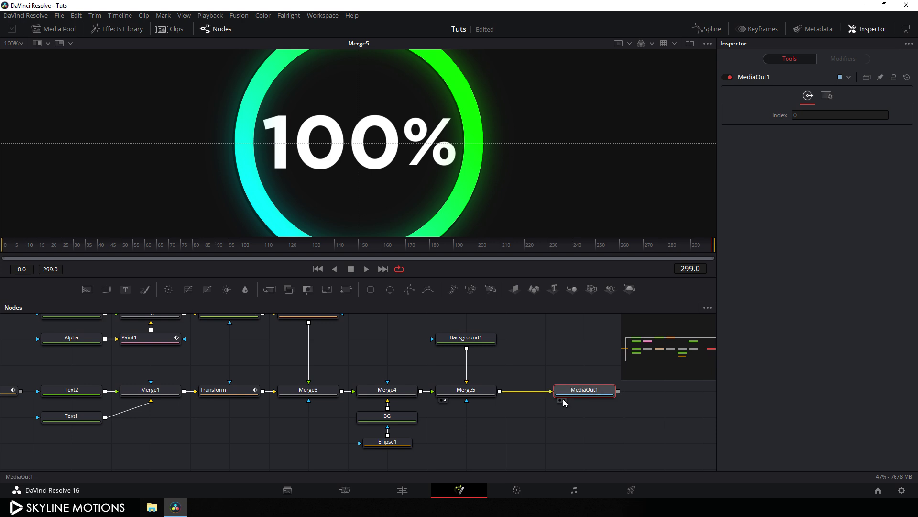
- On the Edit page, enlarge the viewer and play the Fusion composition from its first frame with looping enabled
left_click(413, 490)
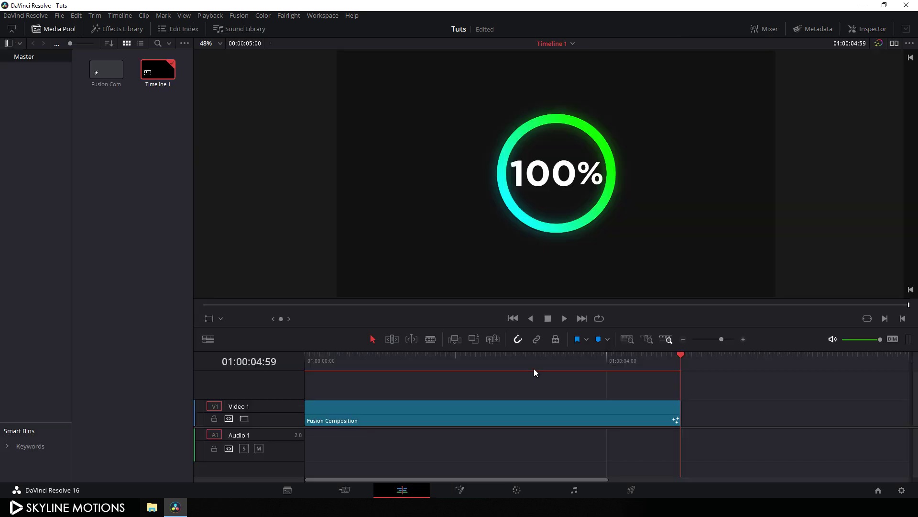
left_click_drag(534, 368, 298, 354)
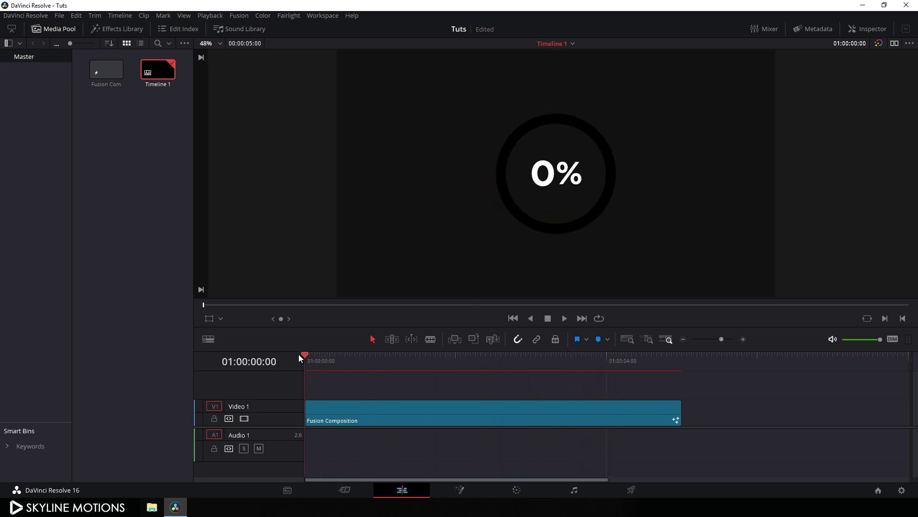
left_click(599, 318)
left_click_drag(604, 328, 608, 351)
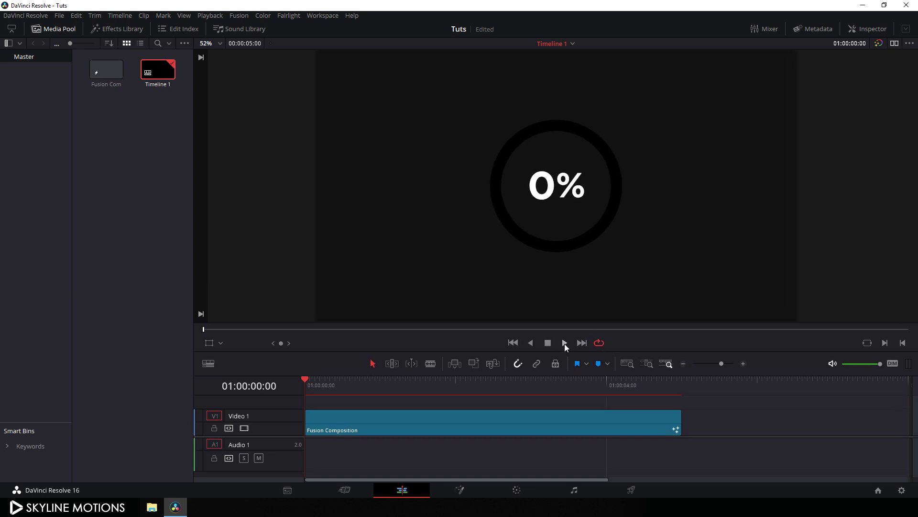
left_click(564, 342)
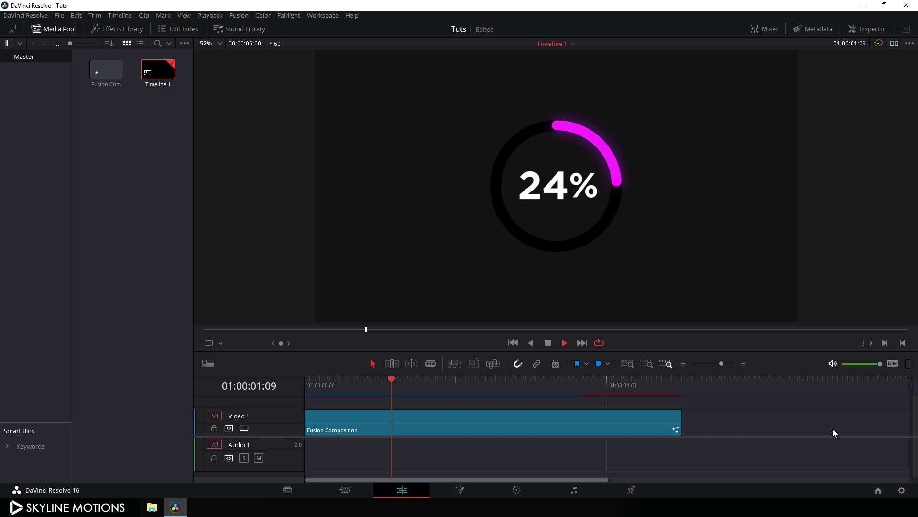